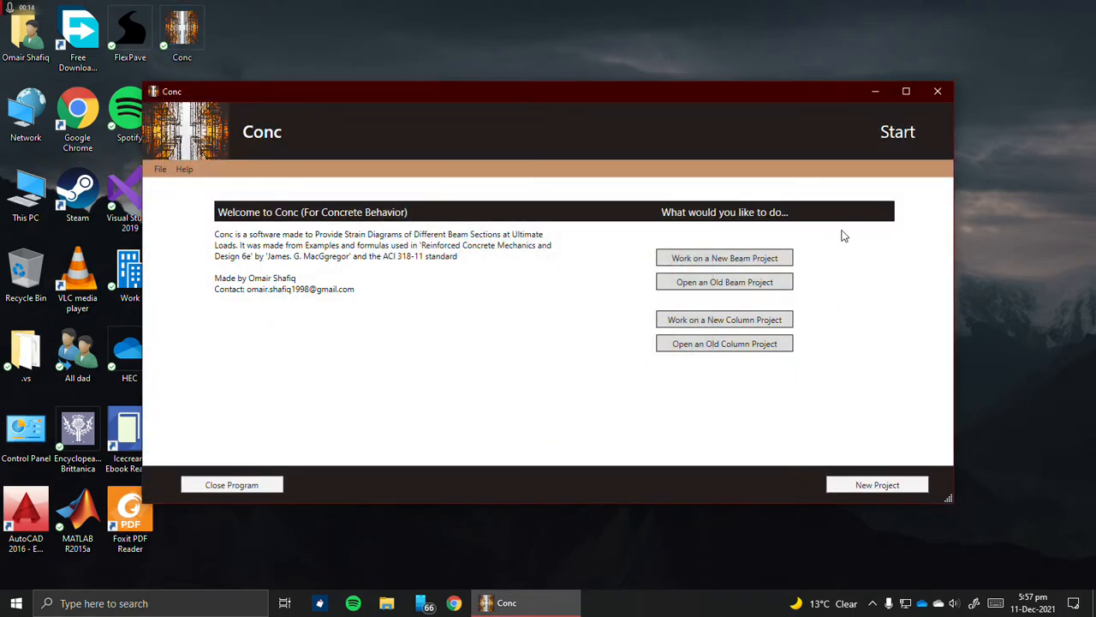
Step: Create a new column project and set its project name to "Column"
left_click(906, 90)
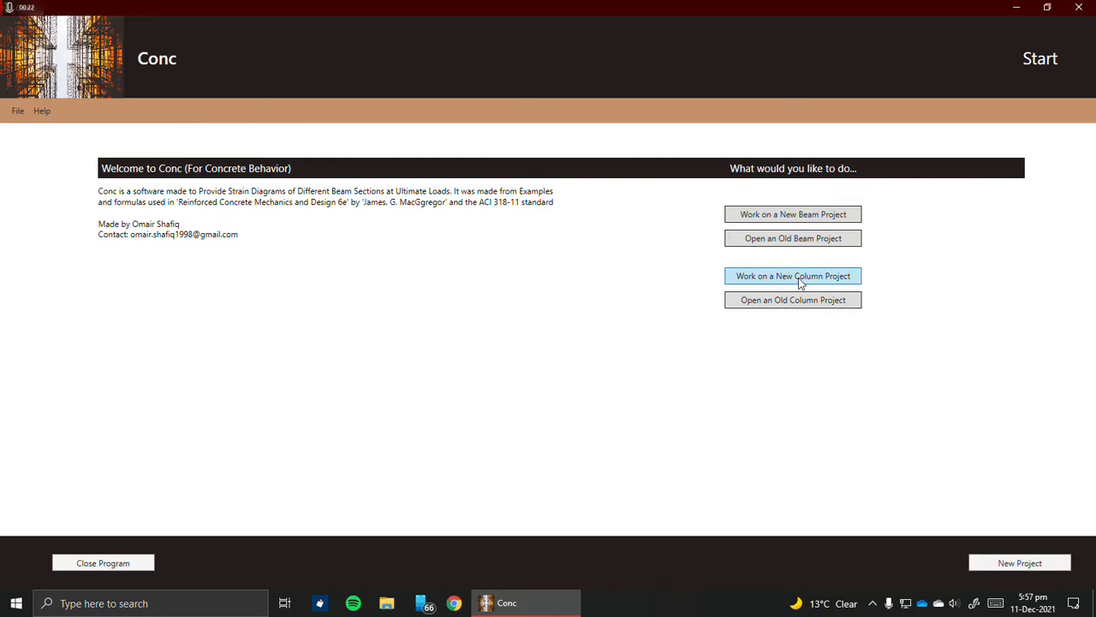
left_click(801, 283)
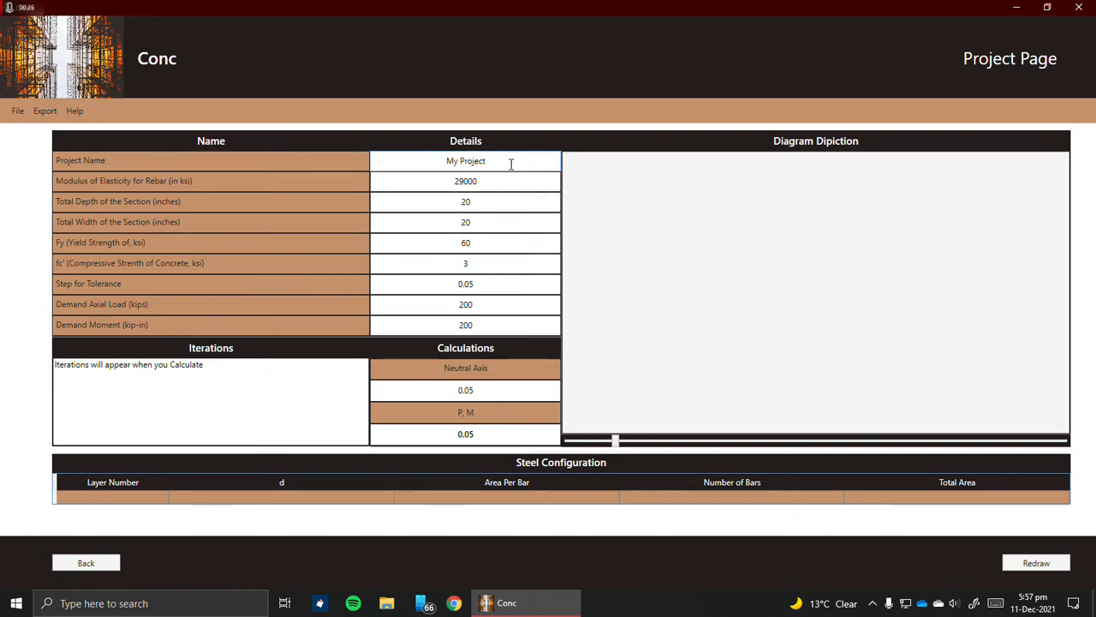
left_click_drag(511, 164, 416, 154)
type("Co")
key("Tab")
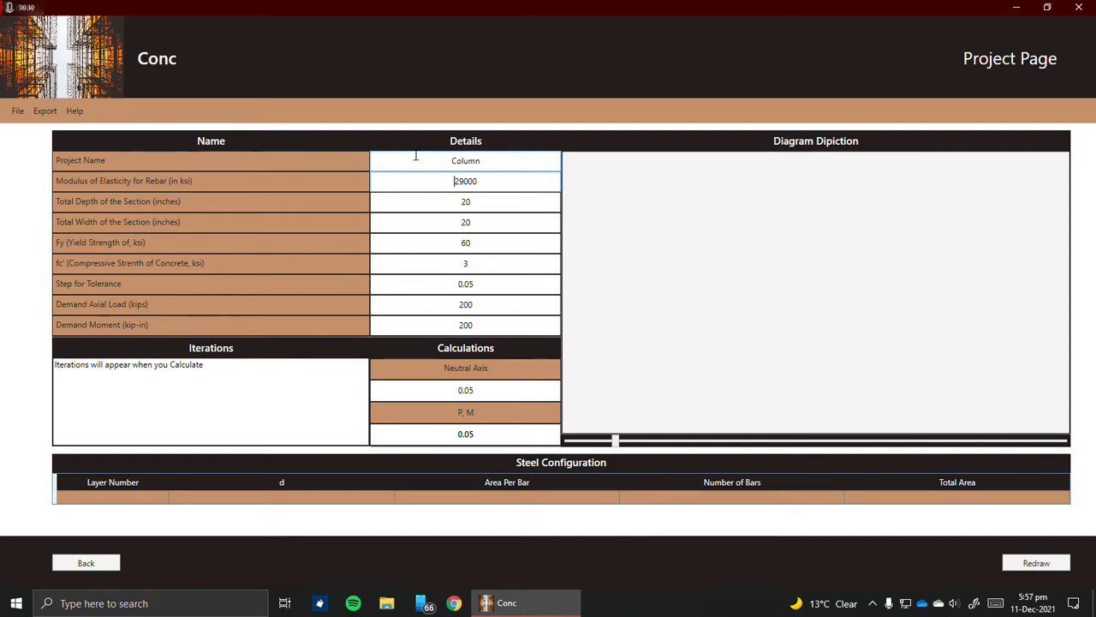
left_click(505, 204)
left_click(506, 223)
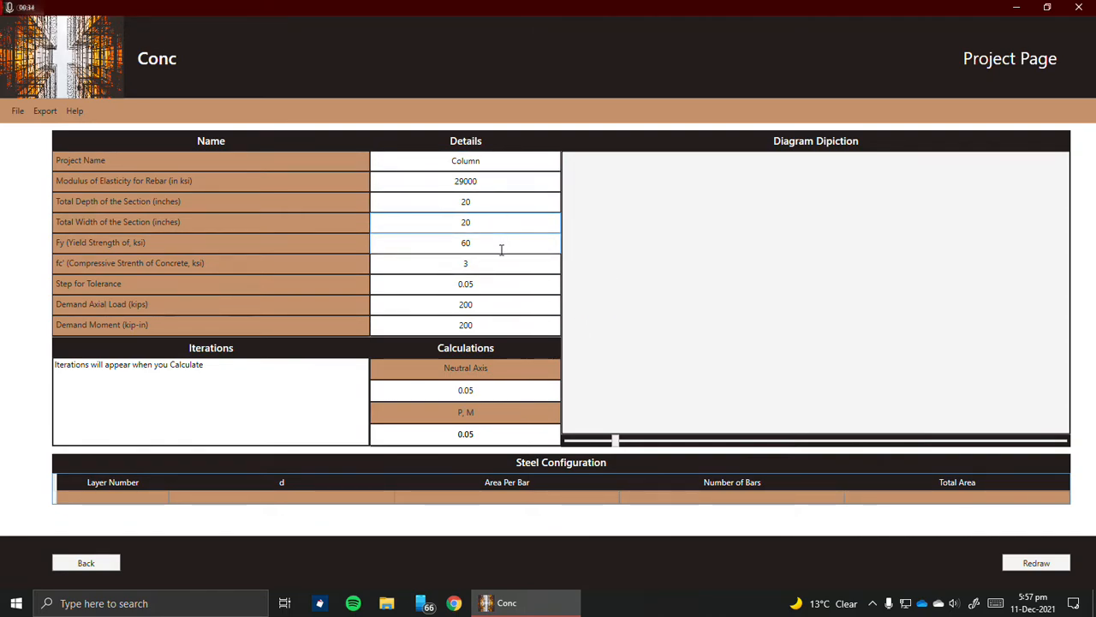
left_click_drag(502, 250, 448, 242)
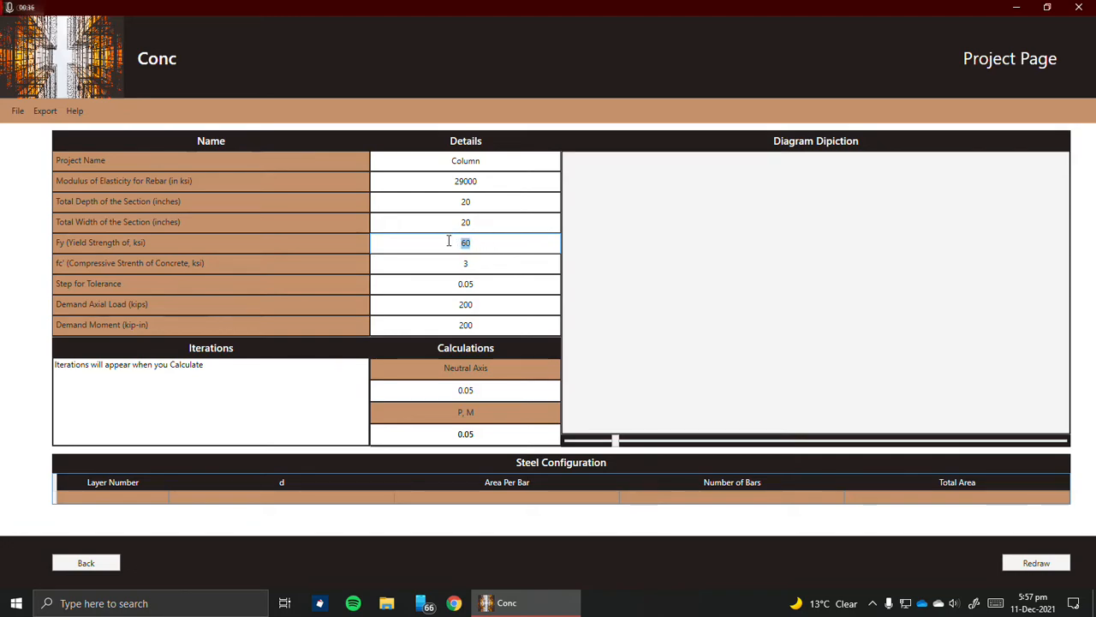
double_click(490, 264)
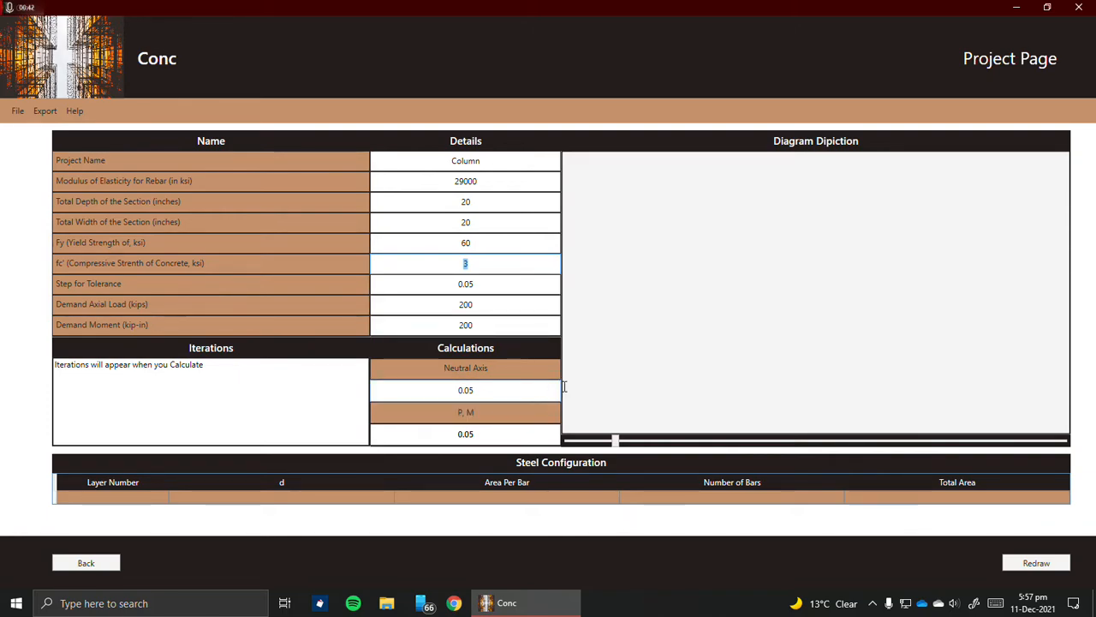
Step: Add two steel layers, numbered 1 and 2, to the steel configuration
left_click(140, 501)
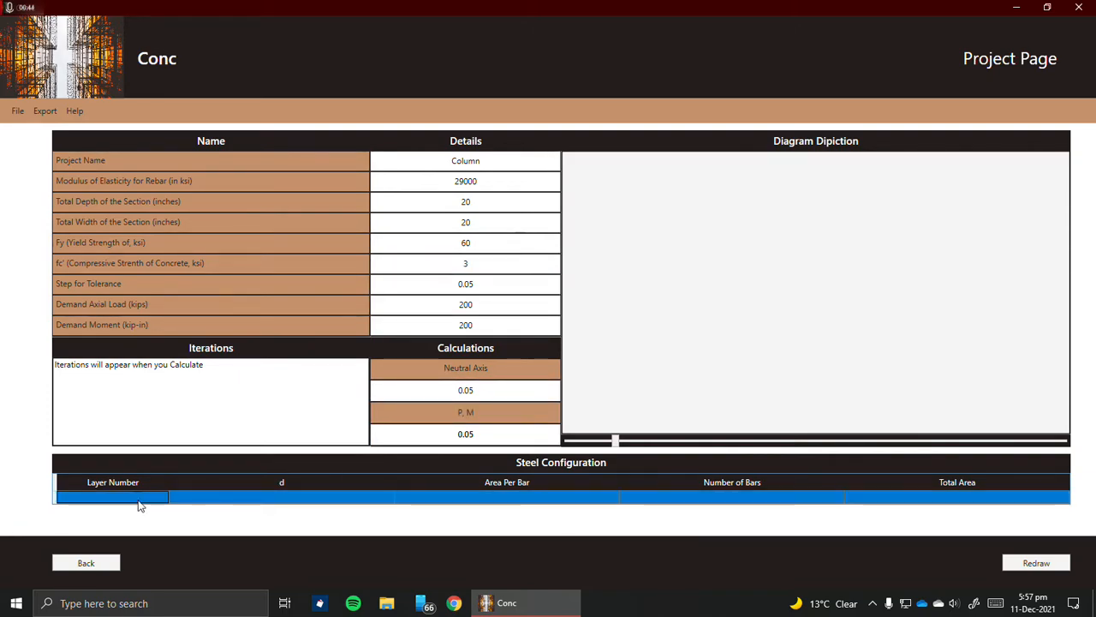
type("1")
key("Return")
type("2")
key("Return")
key("Tab")
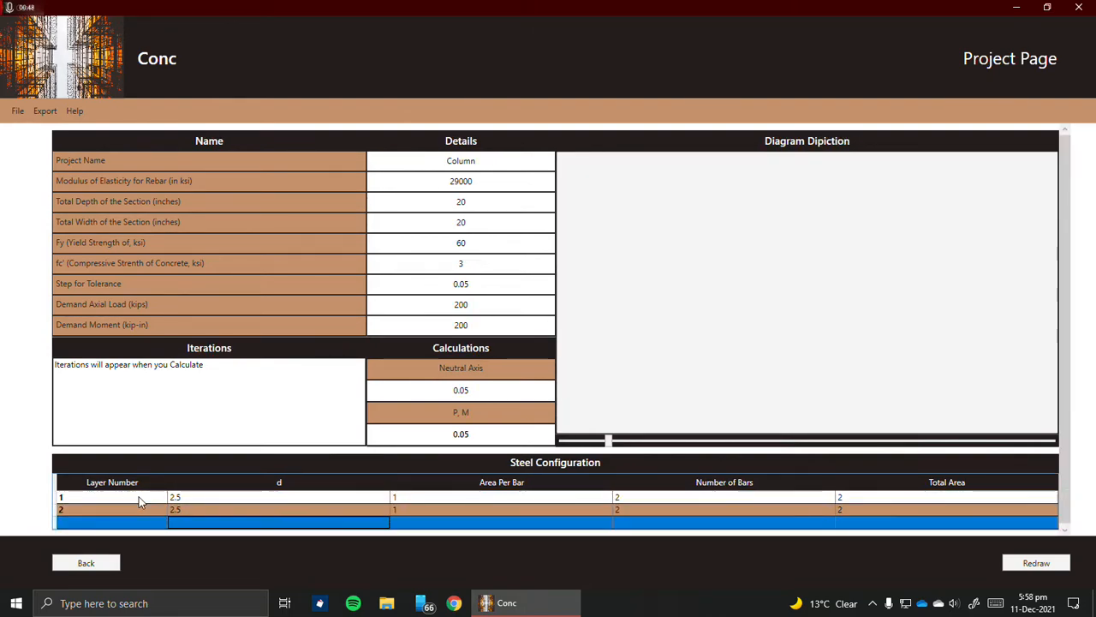
Step: Set the depth d of steel layer 2 to 17.5
left_click(140, 500)
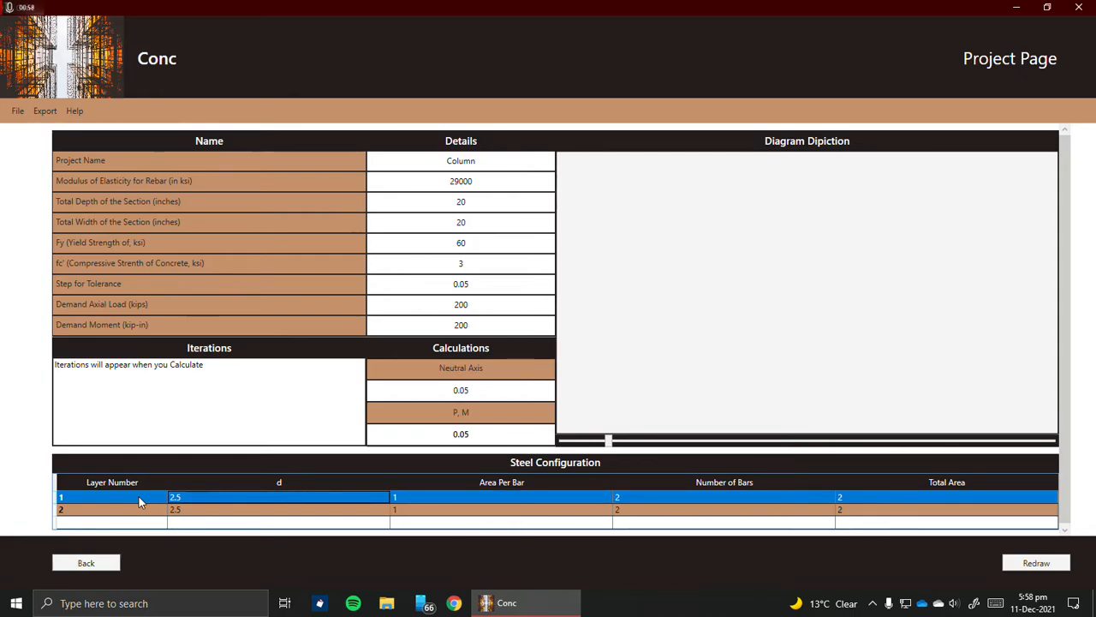
key("Down")
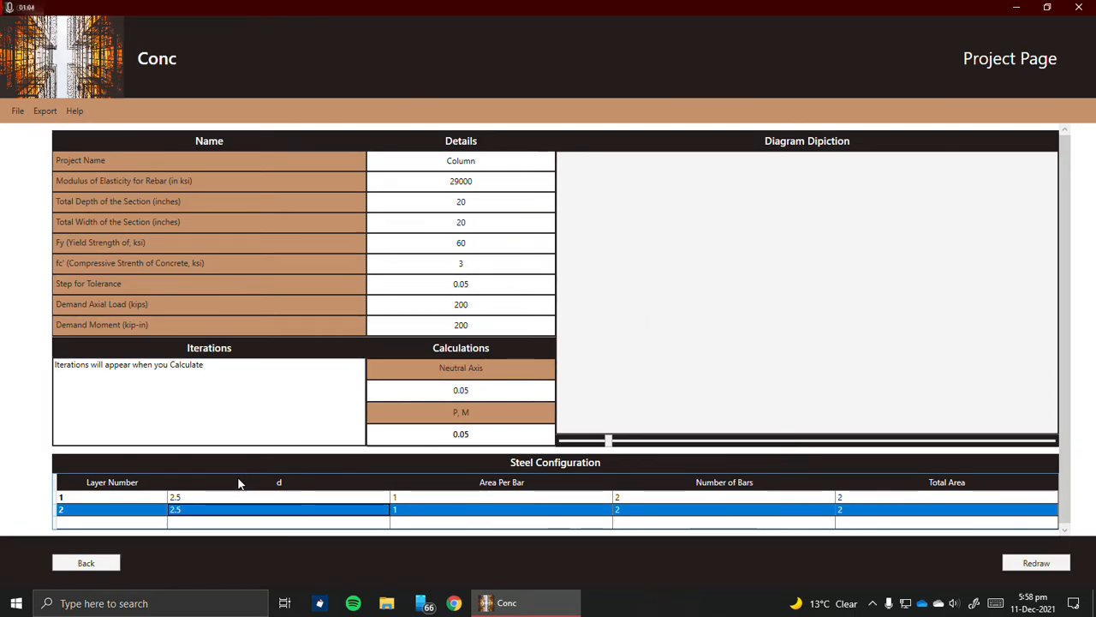
double_click(238, 506)
type("17.5")
key("Return")
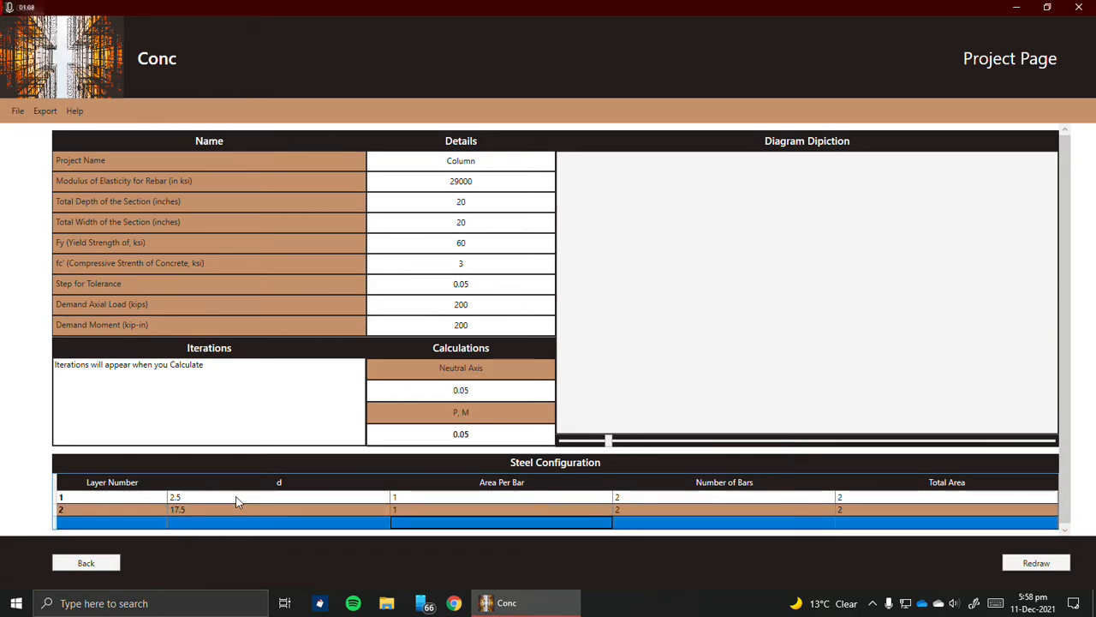
Step: Redraw the project to generate the column's interaction diagram
left_click(237, 500)
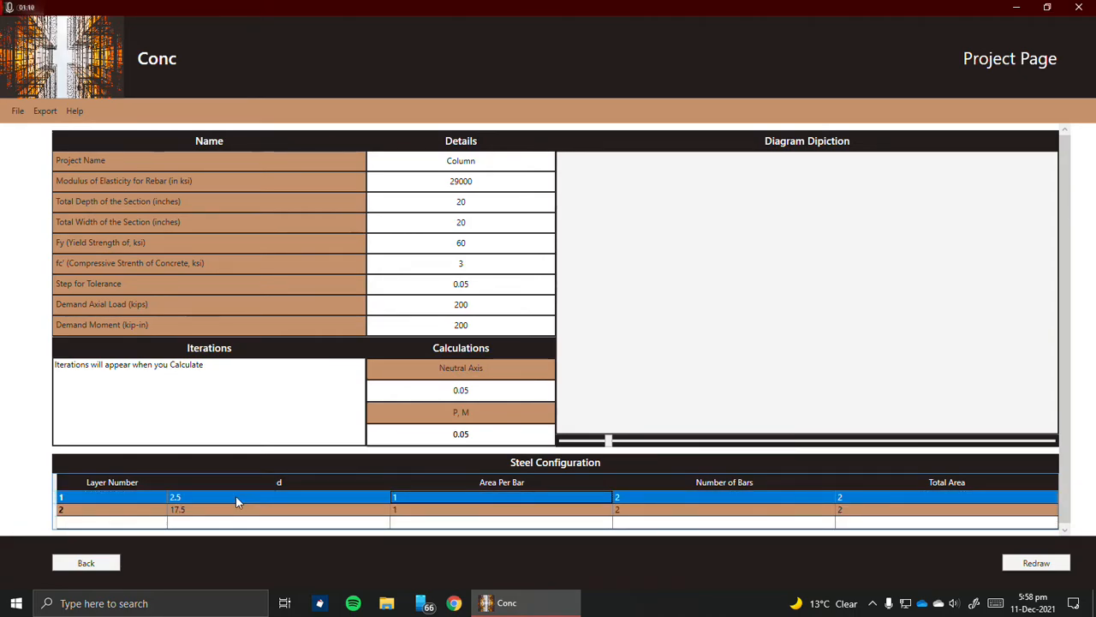
key("Tab")
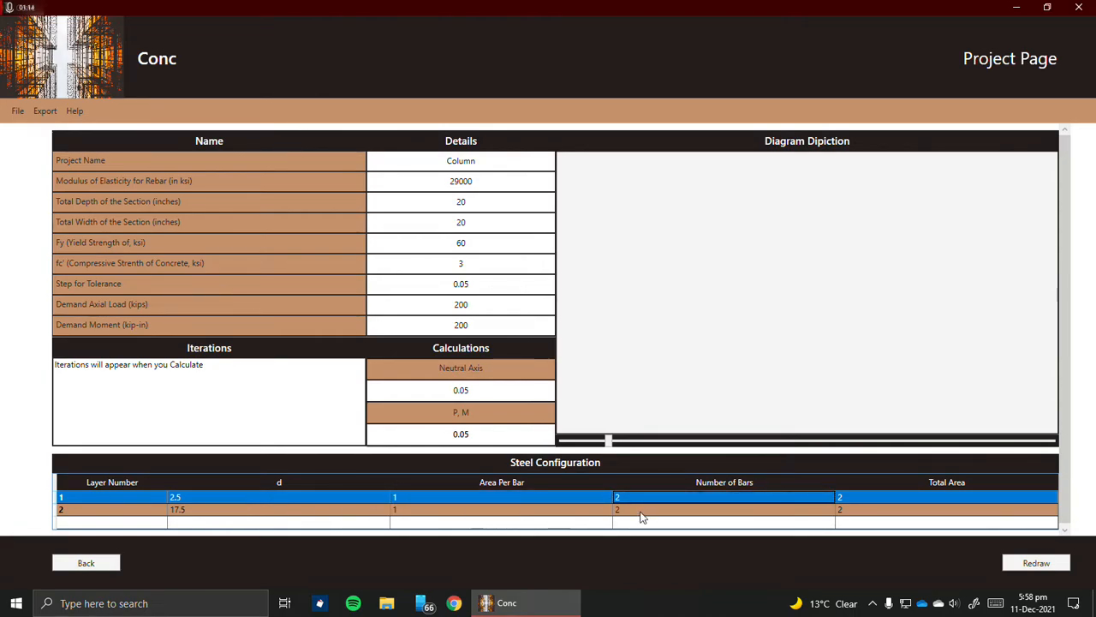
left_click(1011, 564)
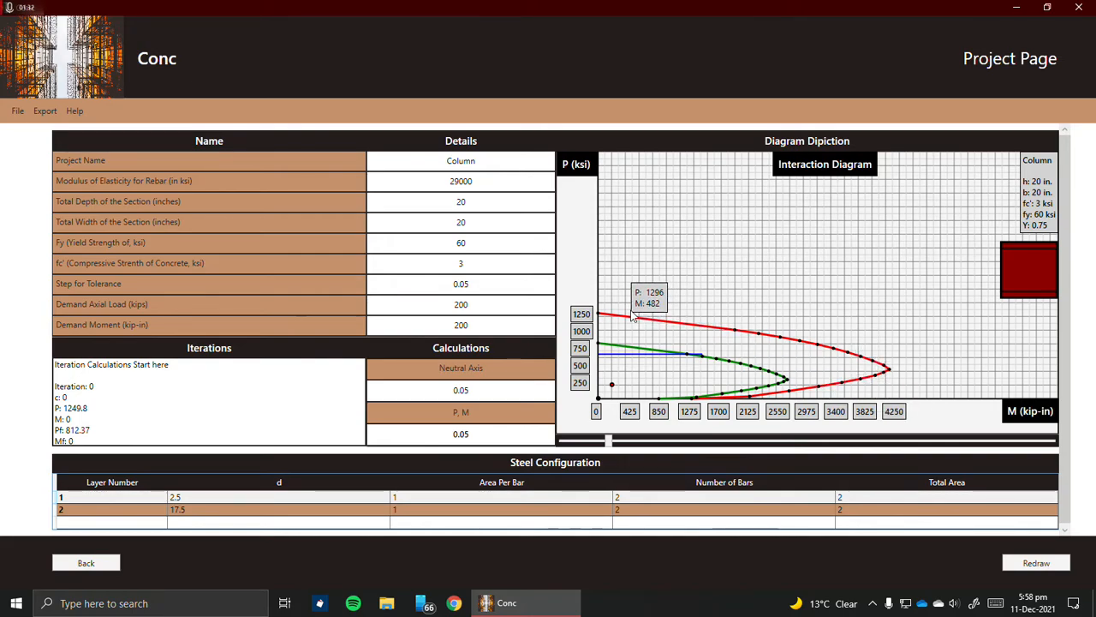
Step: Examine the iteration results for each neutral axis depth and compare them with the points on the interaction diagram
scroll(313, 408, "down", 2)
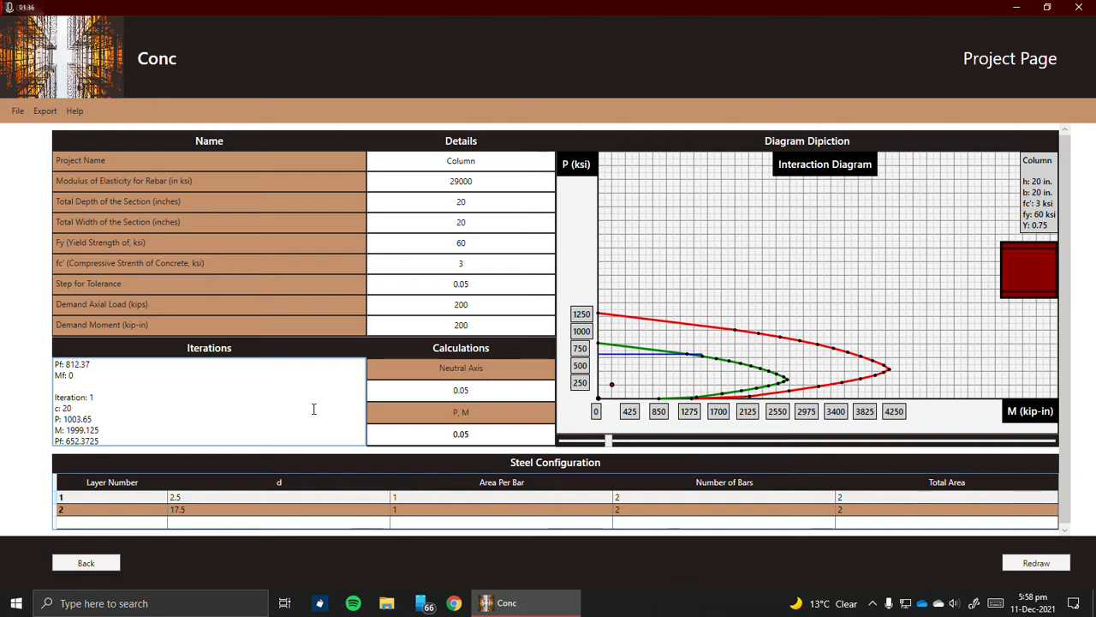
scroll(163, 418, "down", 1)
scroll(159, 417, "up", 1)
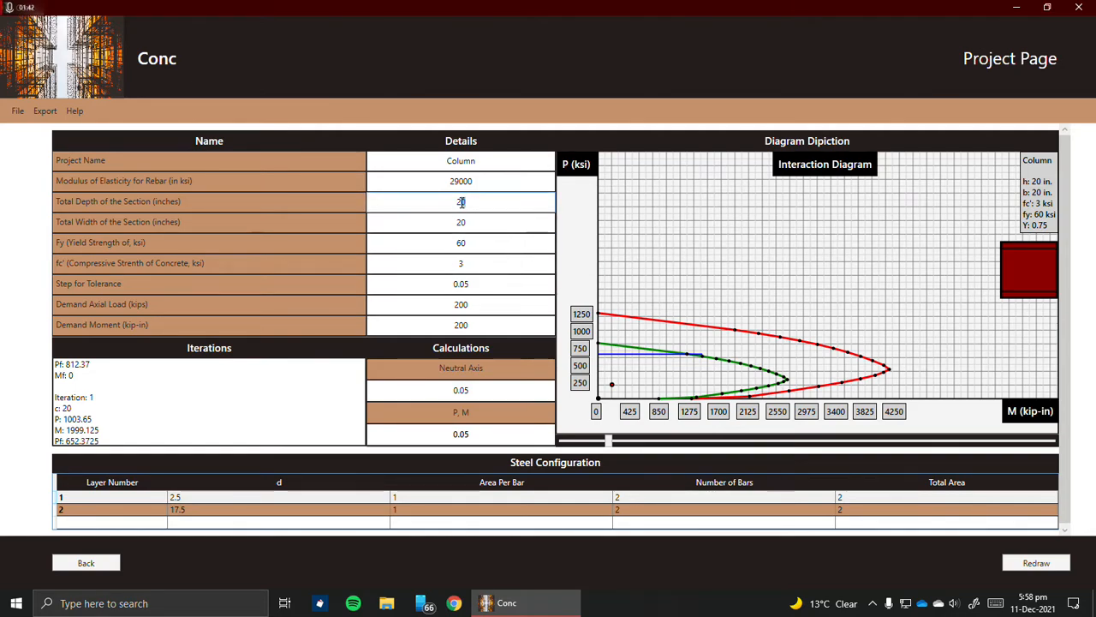
mouse_move(732, 336)
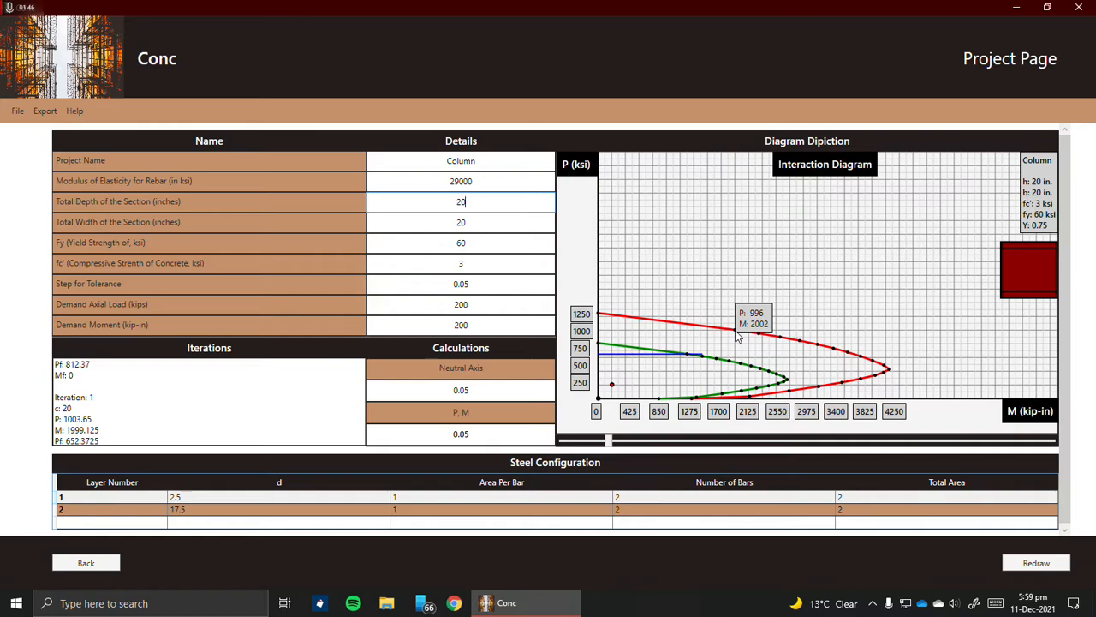
scroll(267, 415, "down", 2)
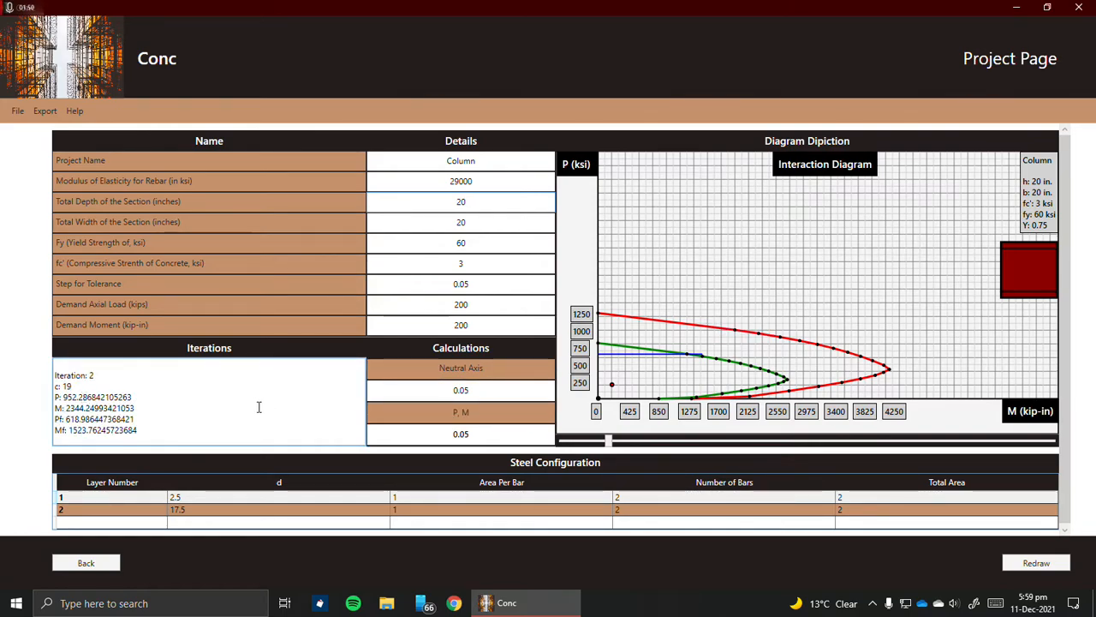
scroll(258, 407, "up", 1)
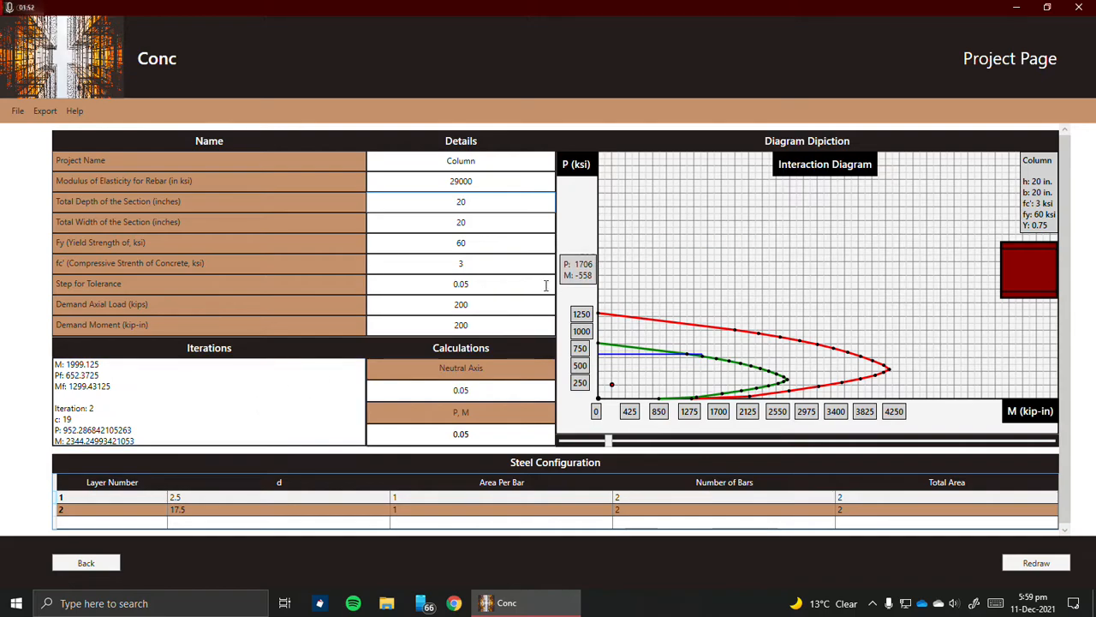
left_click_drag(478, 289, 458, 289)
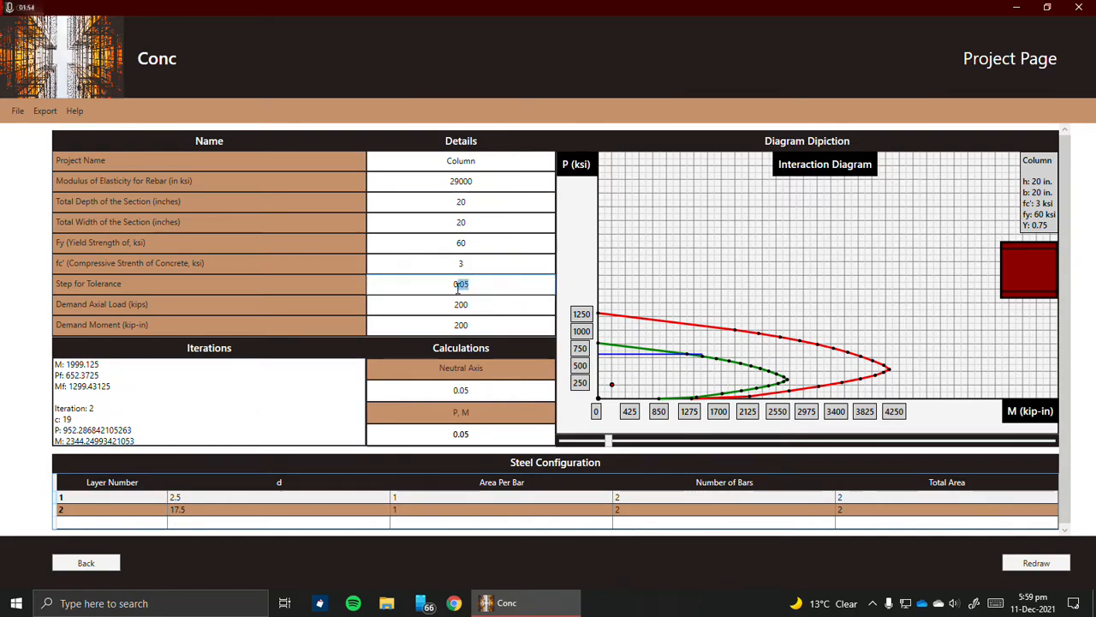
scroll(180, 407, "up", 2)
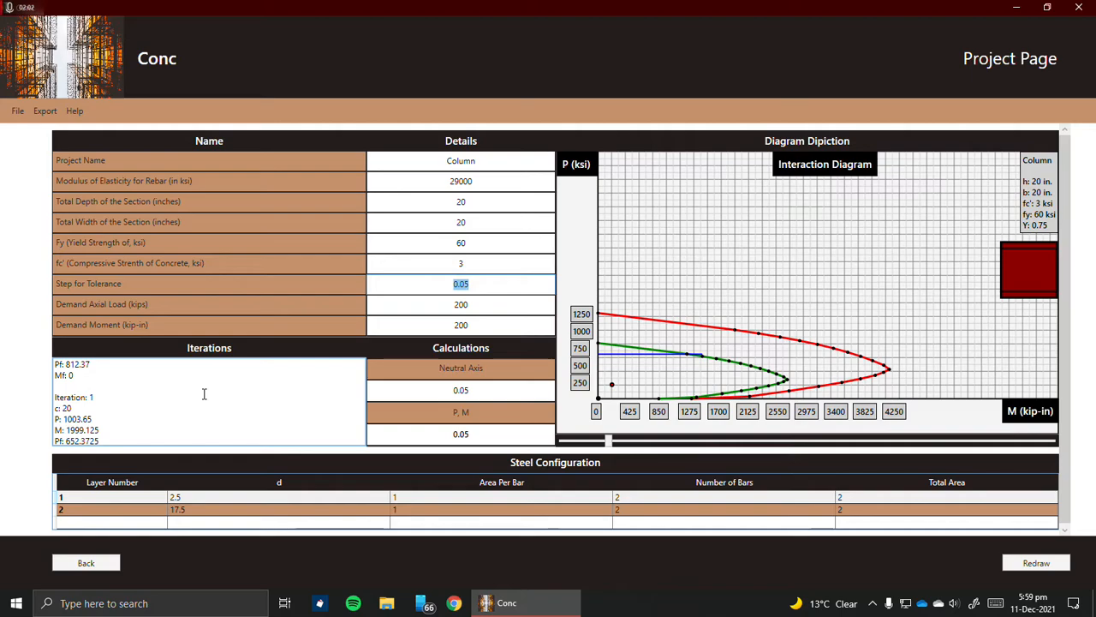
scroll(203, 393, "down", 4)
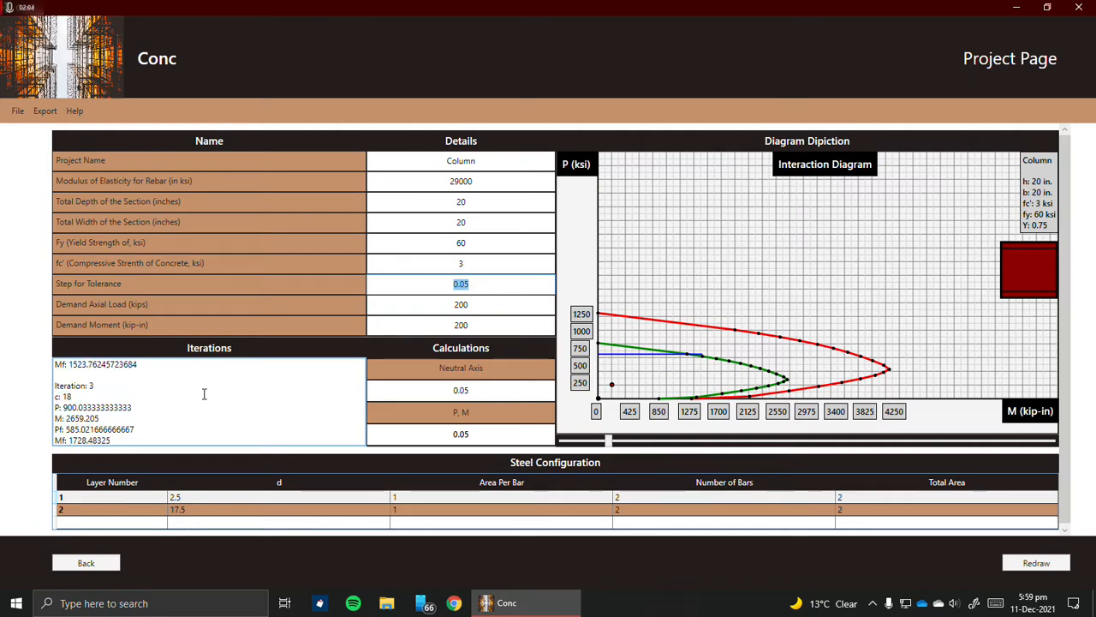
scroll(210, 393, "down", 8)
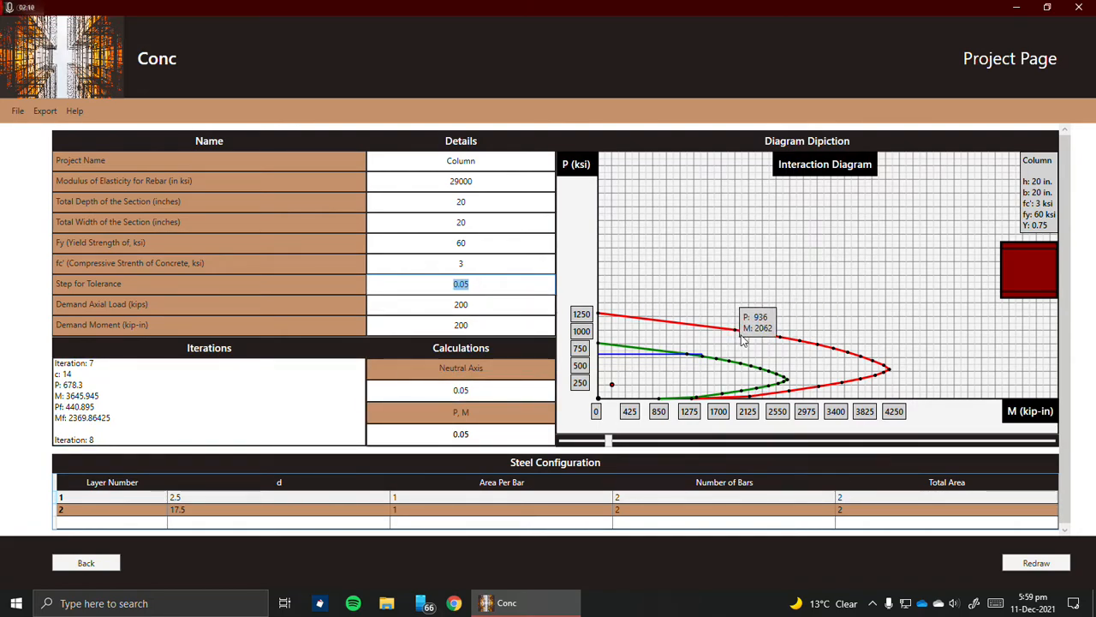
Step: Set the step for tolerance to 0.01, recalculate the diagram and review the finer iterations
left_click(509, 288)
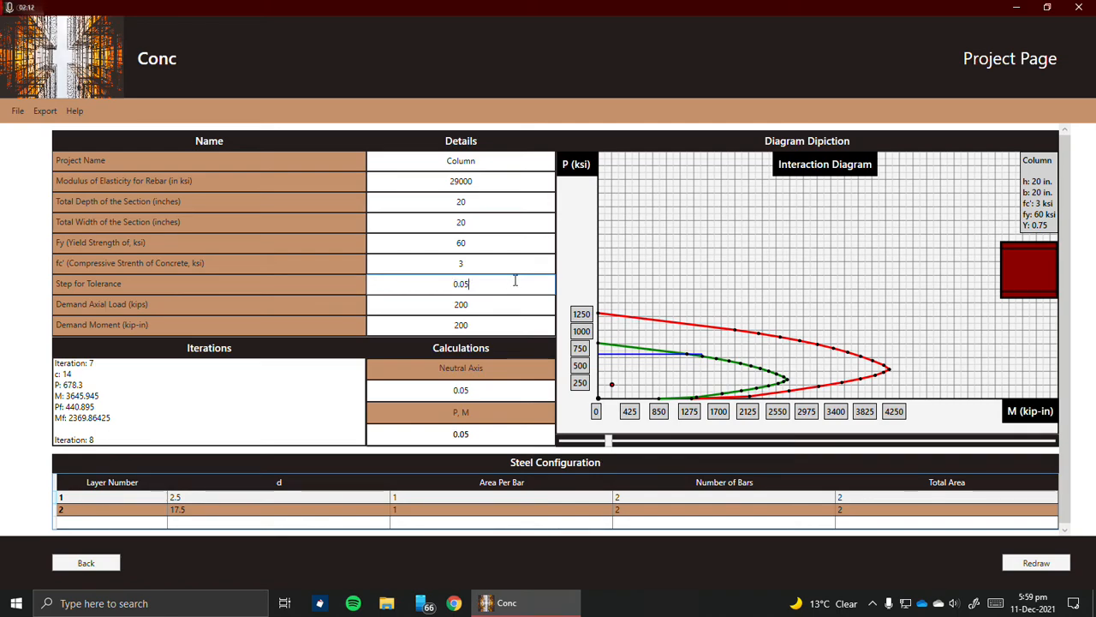
key("Return")
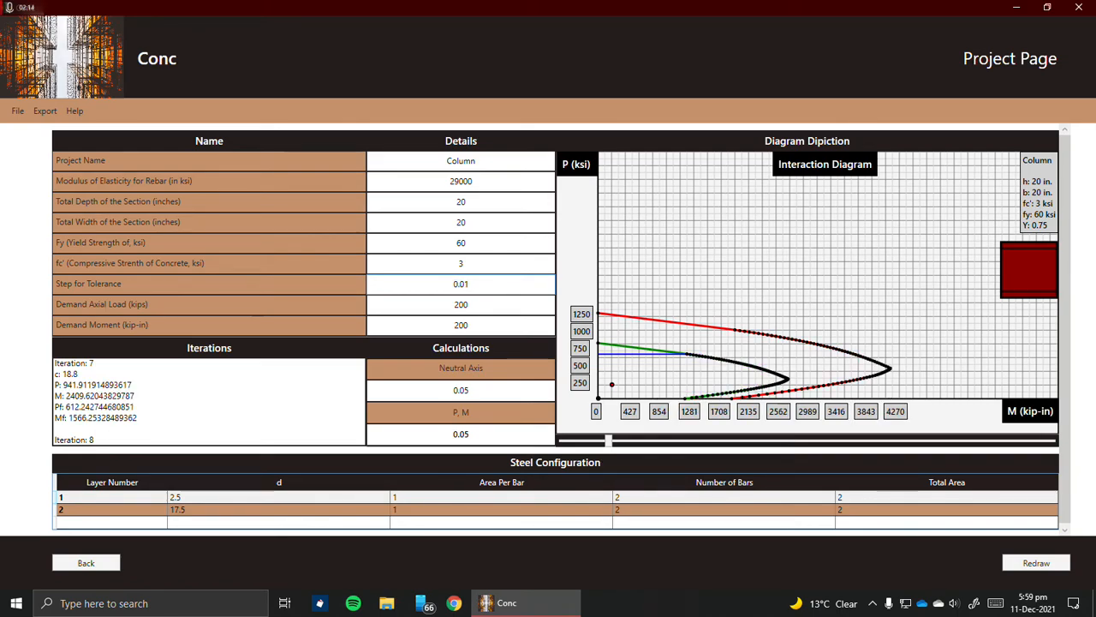
scroll(225, 413, "up", 3)
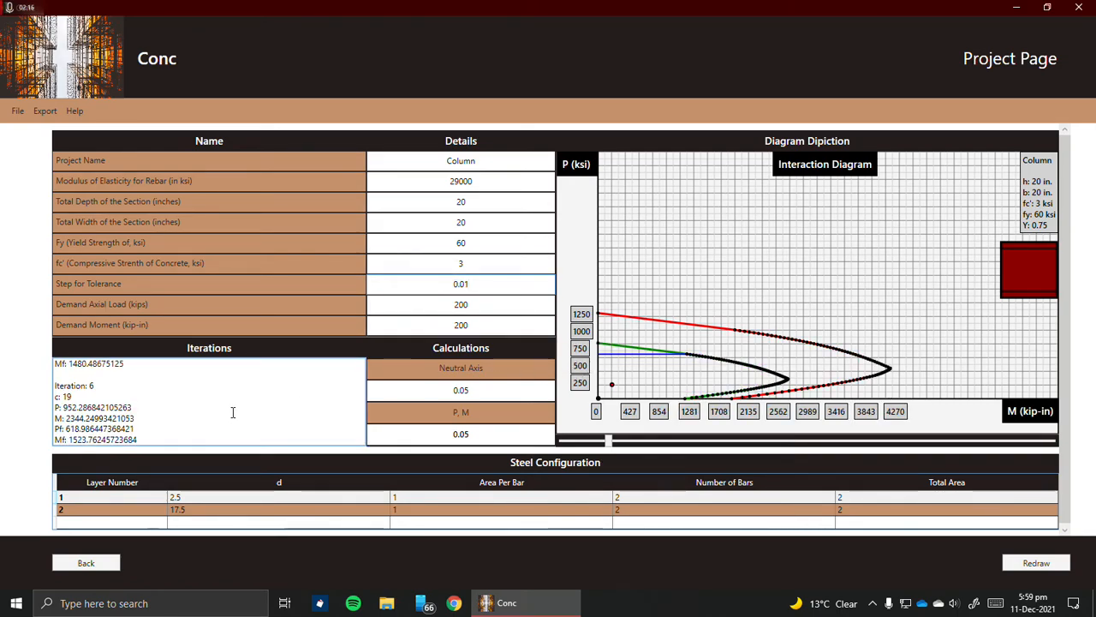
scroll(197, 416, "up", 3)
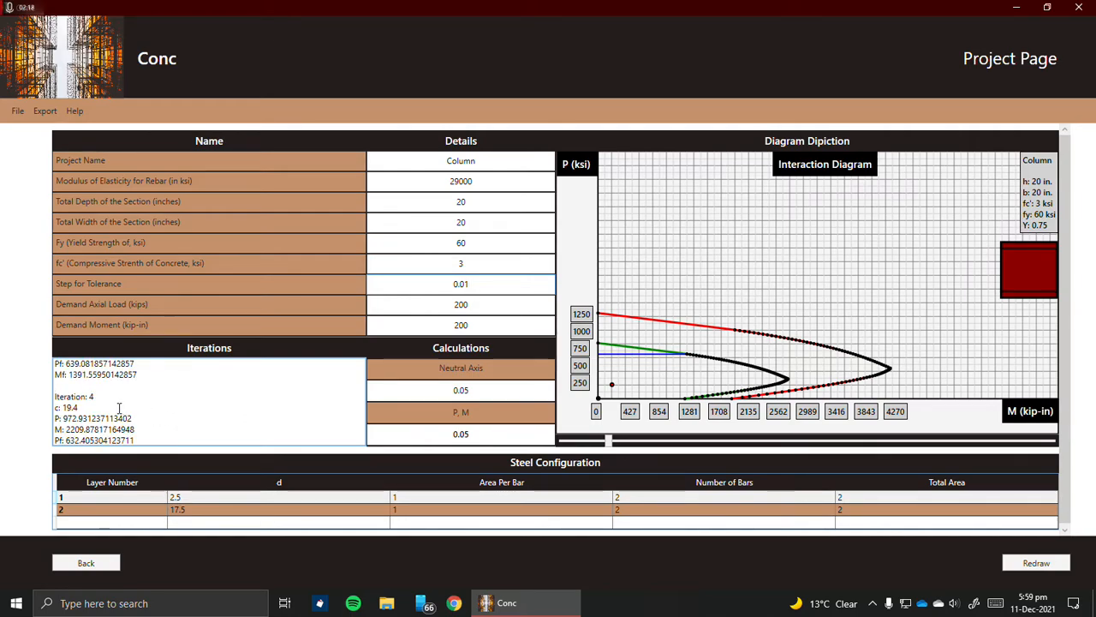
scroll(119, 407, "up", 5)
scroll(129, 409, "down", 3)
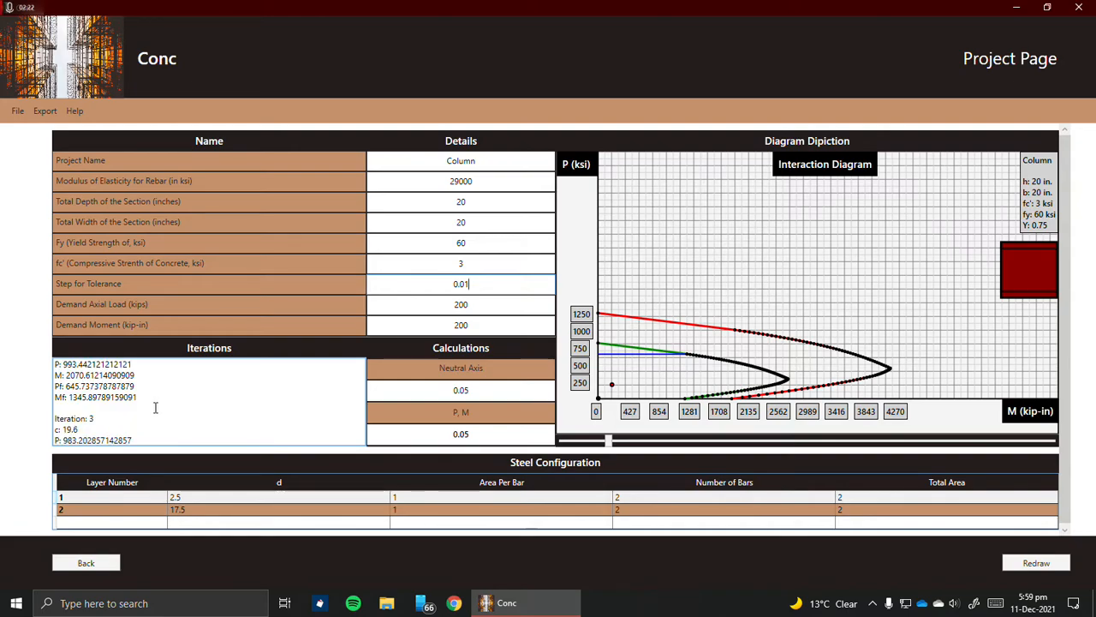
Step: Restore the step for tolerance to 0.05 and recalculate the interaction diagram
double_click(461, 289)
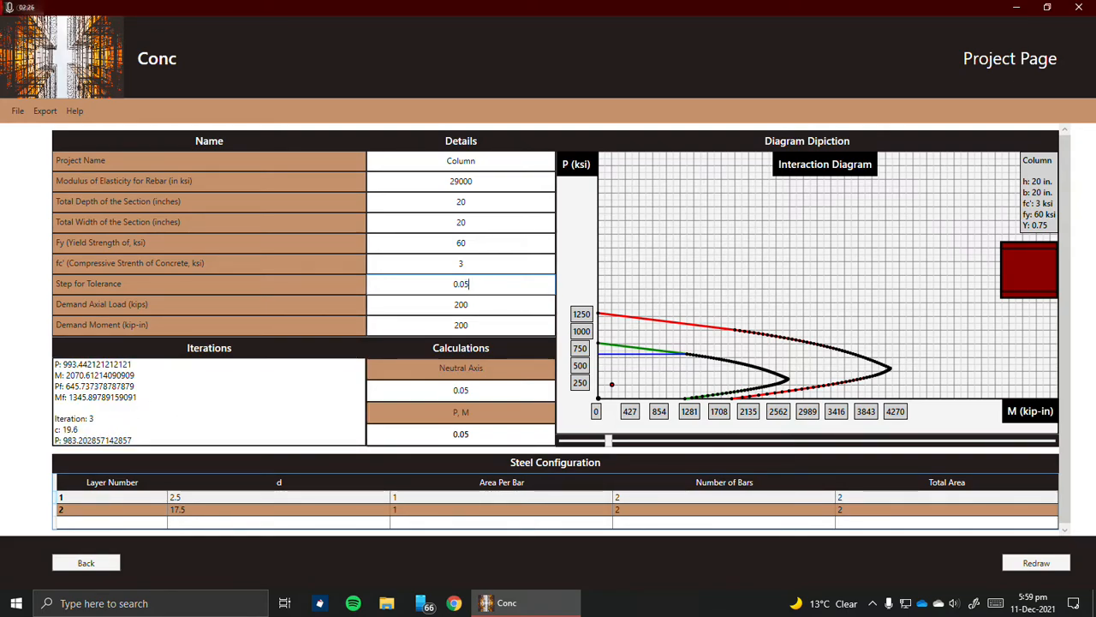
type("0.05")
key("Return")
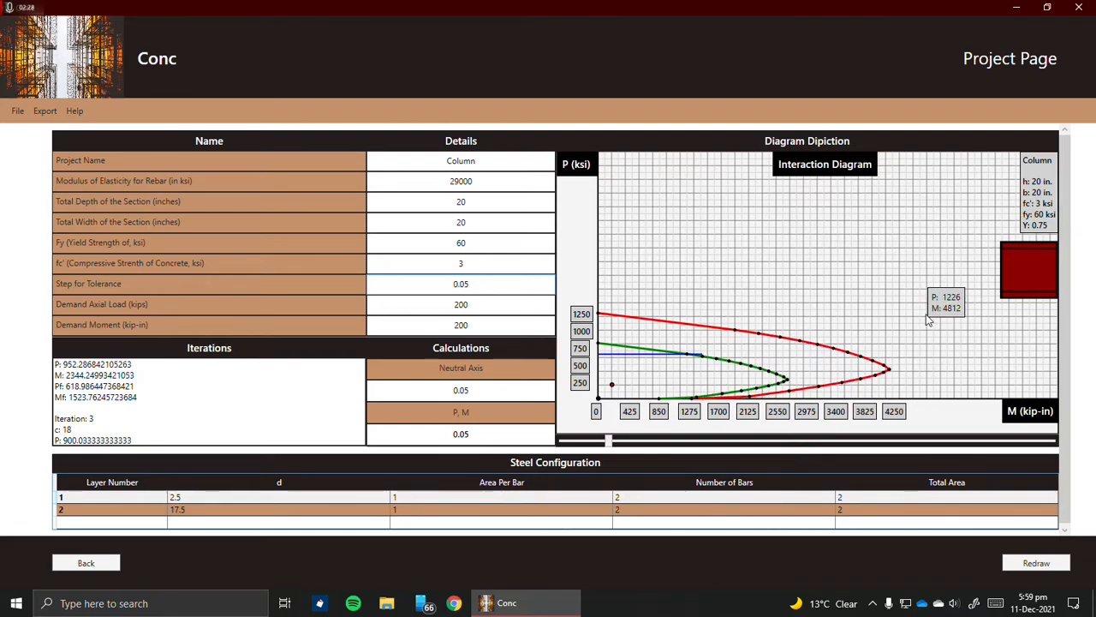
Step: Set the demand axial load to 1200 kips and the demand moment to 5200 kip-in
left_click(477, 309)
double_click(453, 309)
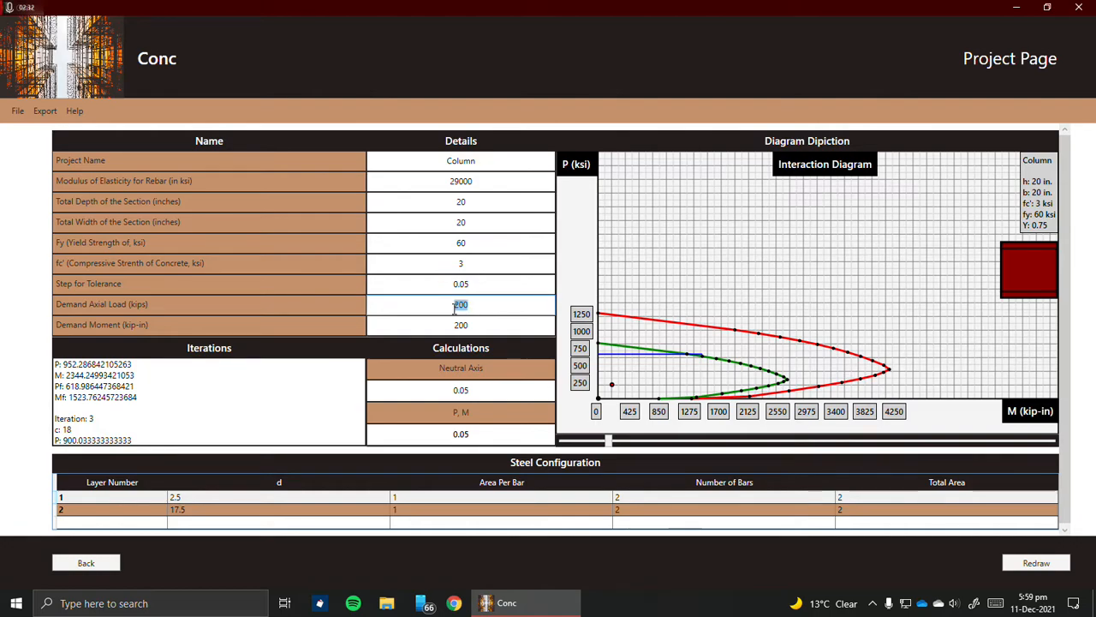
type("12")
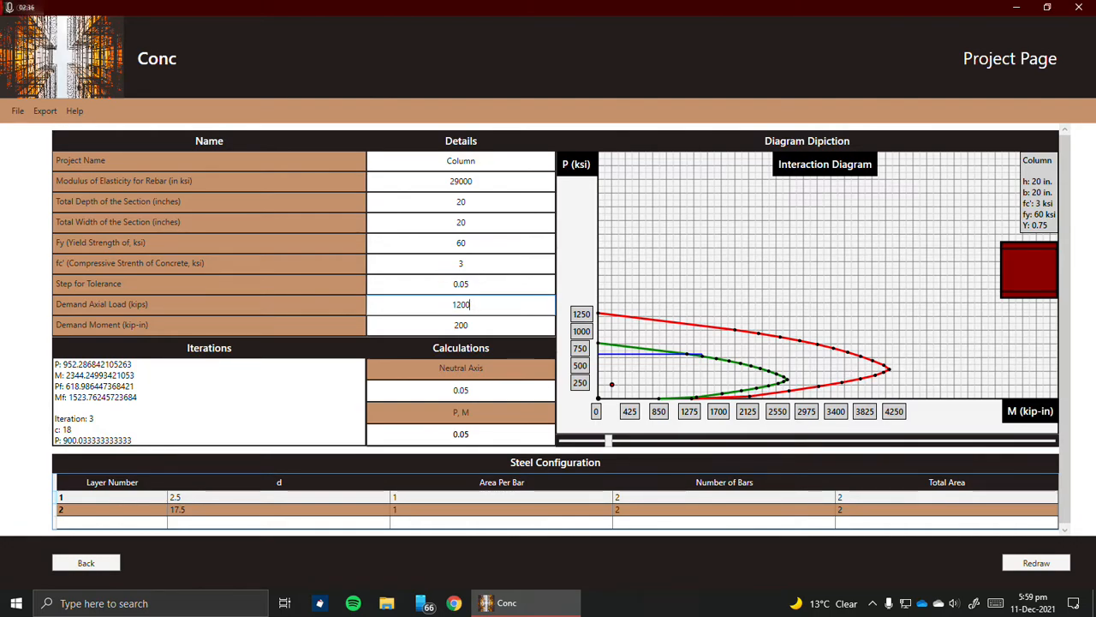
key("Tab")
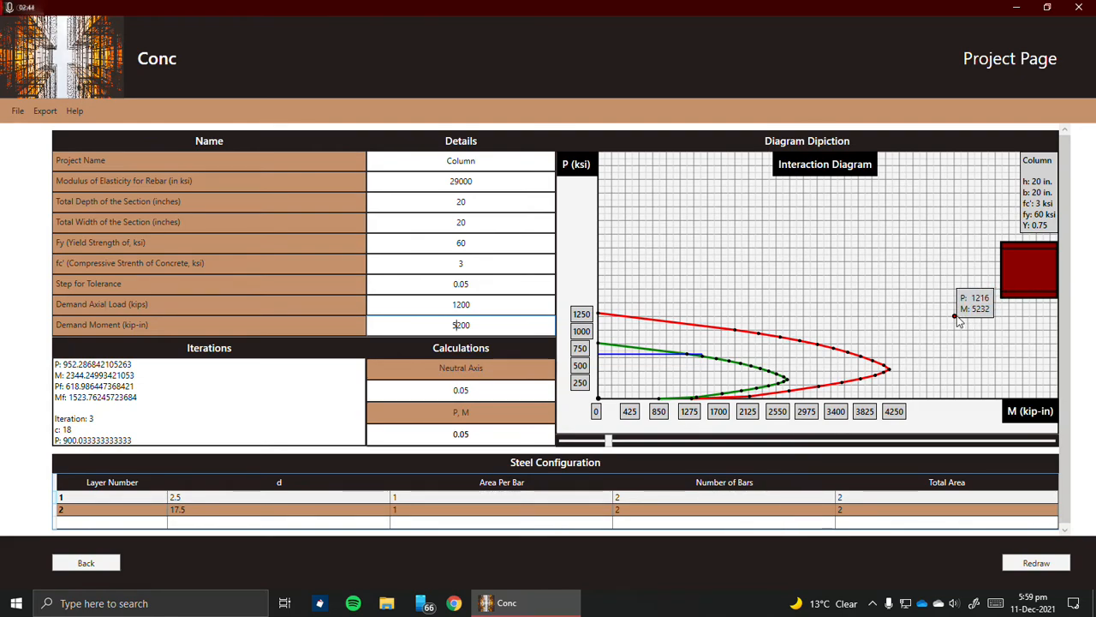
Step: Set the section's total depth and total width to 50 inches each and recalculate the interaction diagram
double_click(460, 202)
double_click(460, 221)
type("50")
key("Return")
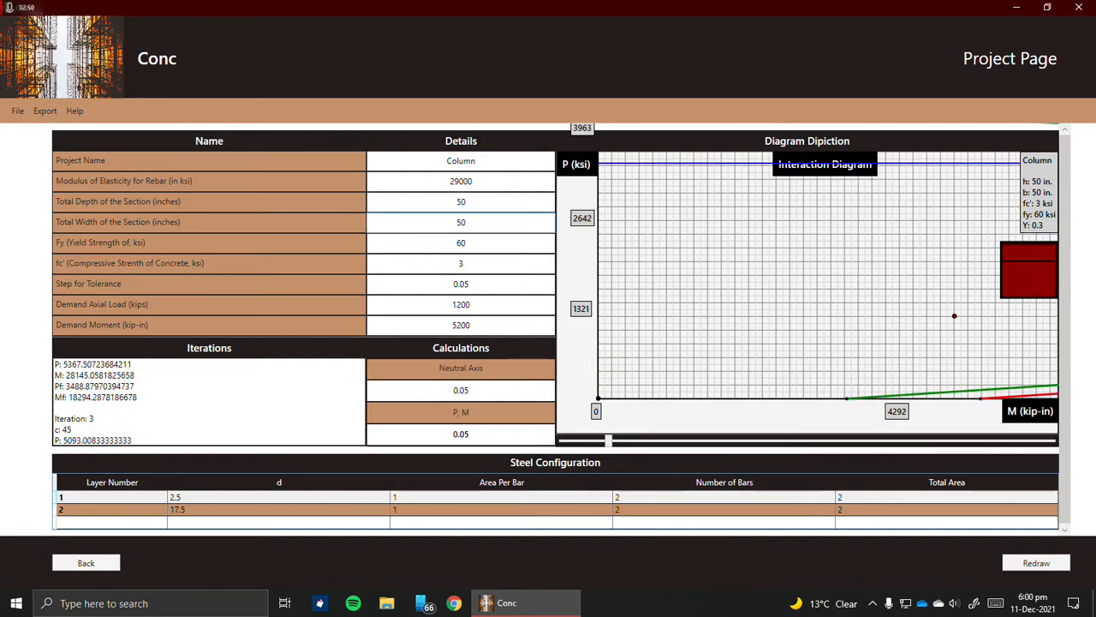
left_click_drag(609, 442, 571, 443)
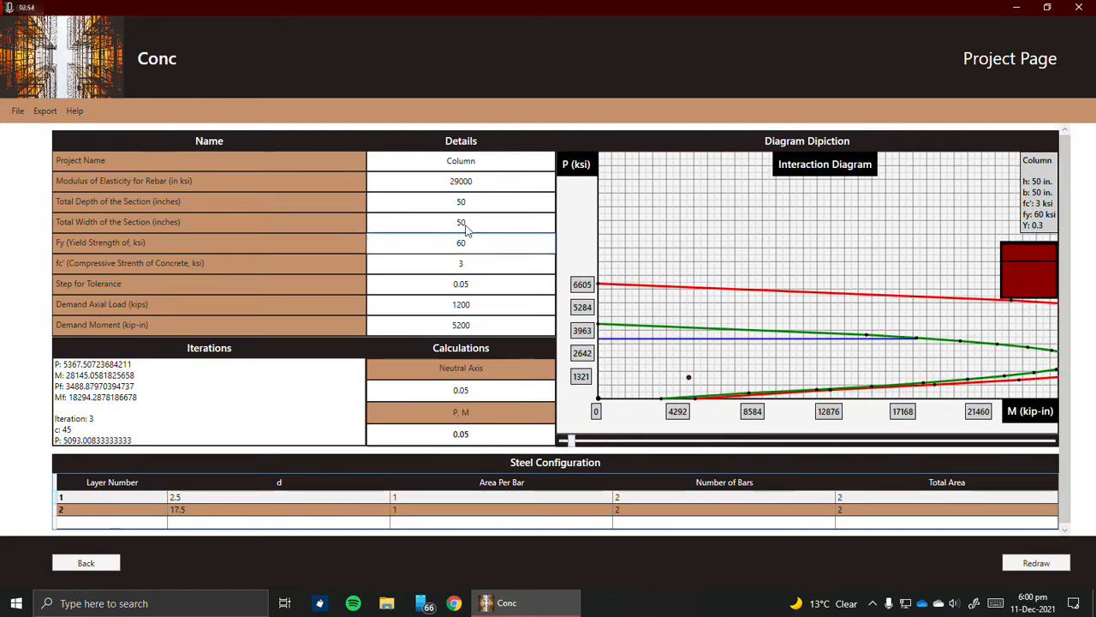
Step: Set the section's total depth and total width to 20 inches each, recalculate, and enlarge the interaction diagram's scale
type("20")
key("Tab")
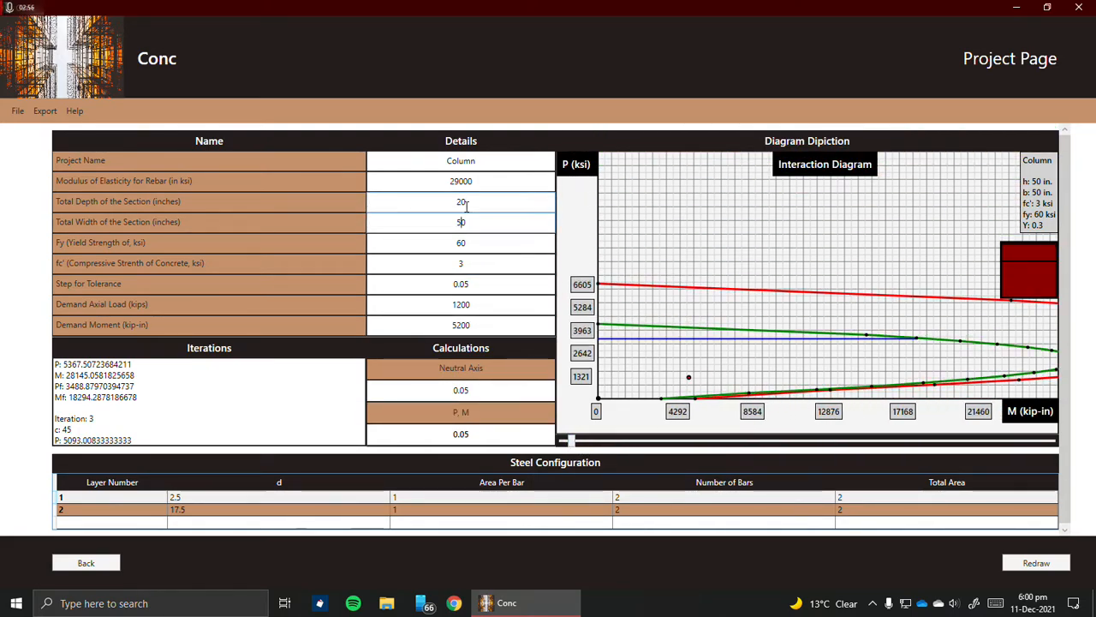
key("Delete")
type("2")
left_click_drag(572, 441, 604, 442)
Step: Add steel layer 3 at a depth d of 10 inches and recalculate the interaction diagram
left_click(420, 510)
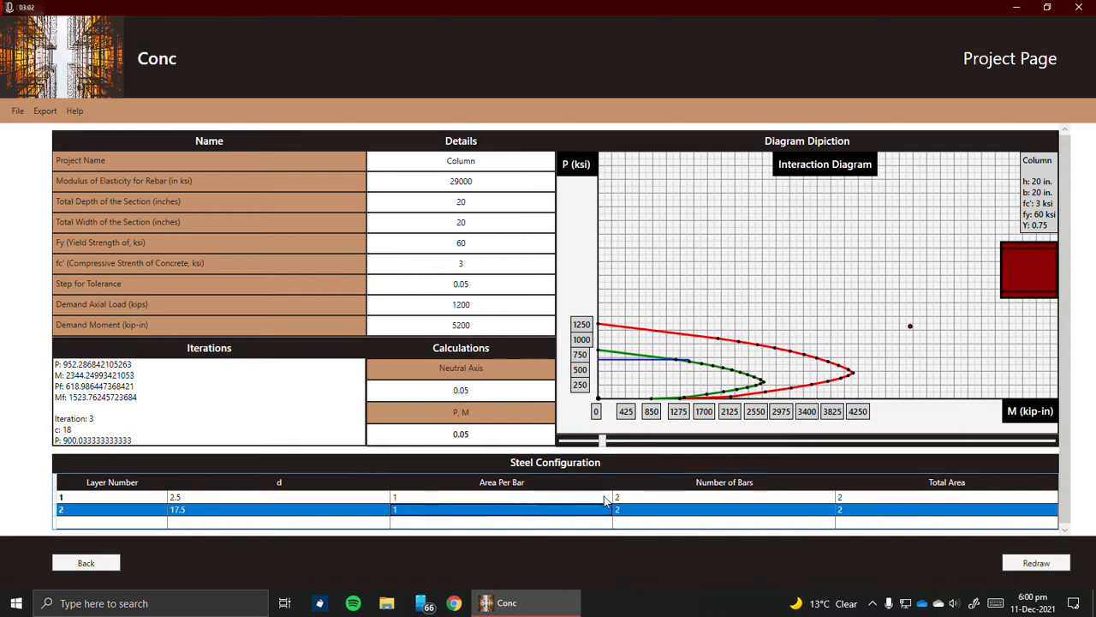
left_click(625, 497)
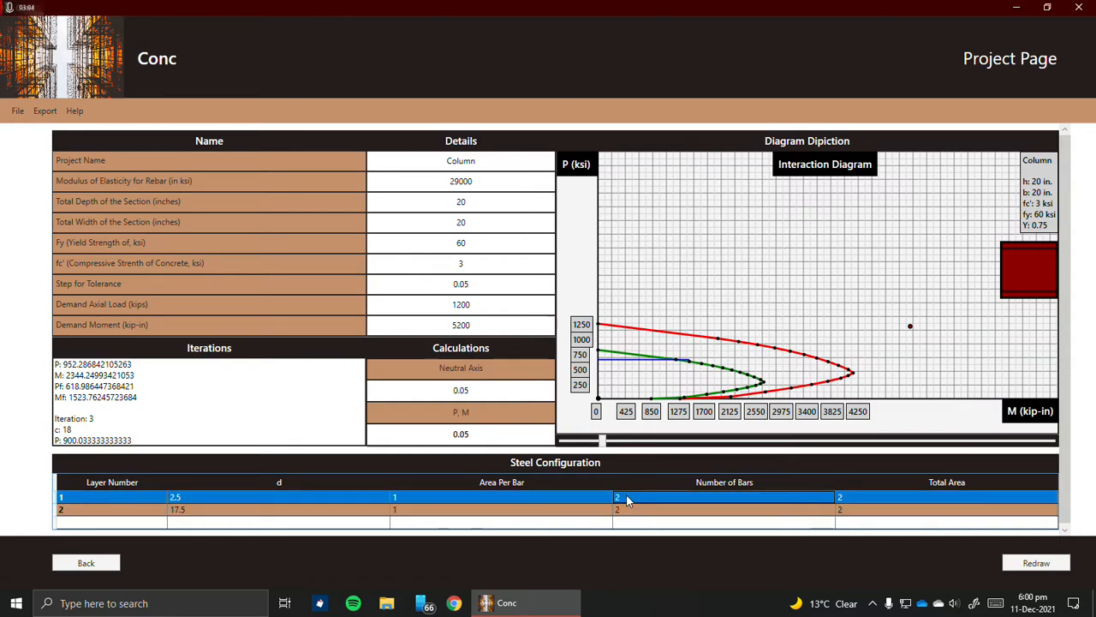
left_click(136, 522)
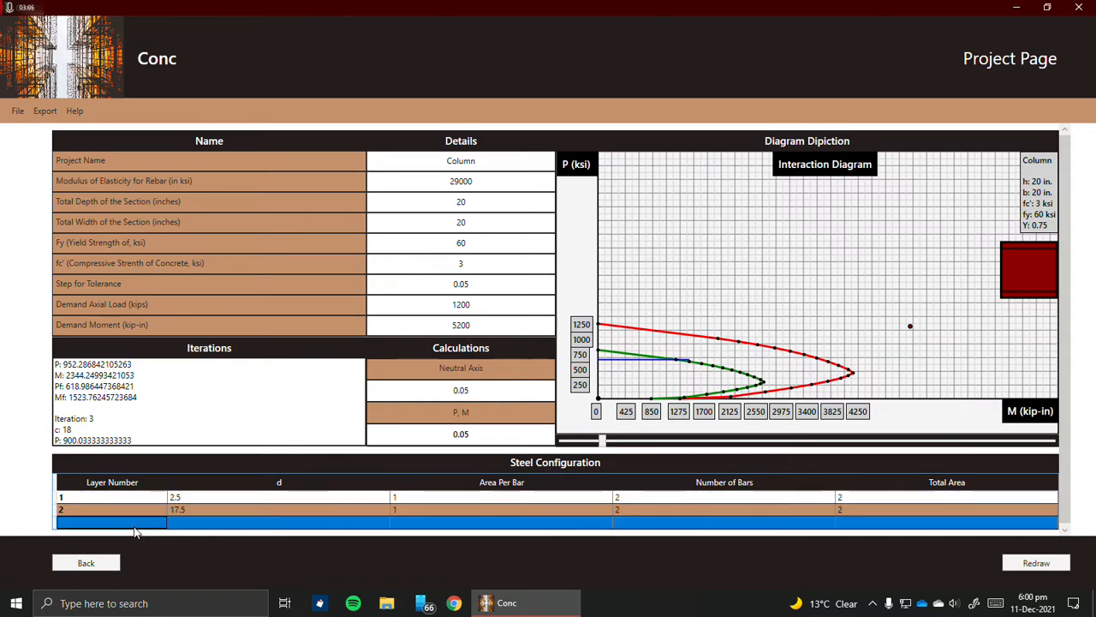
type("3")
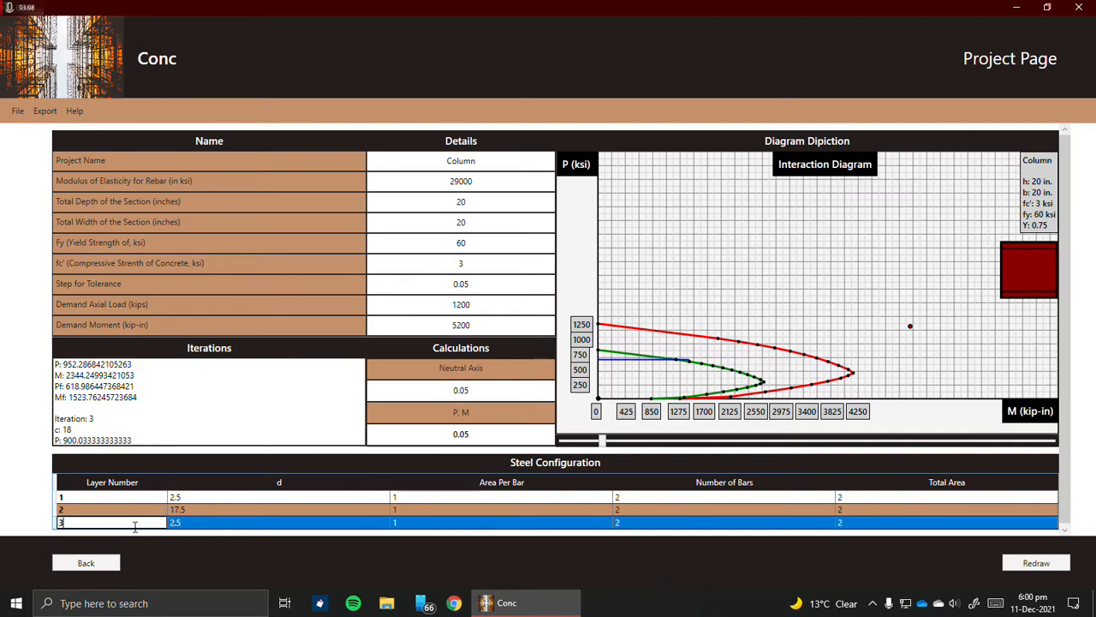
key("Tab")
type("10")
key("Return")
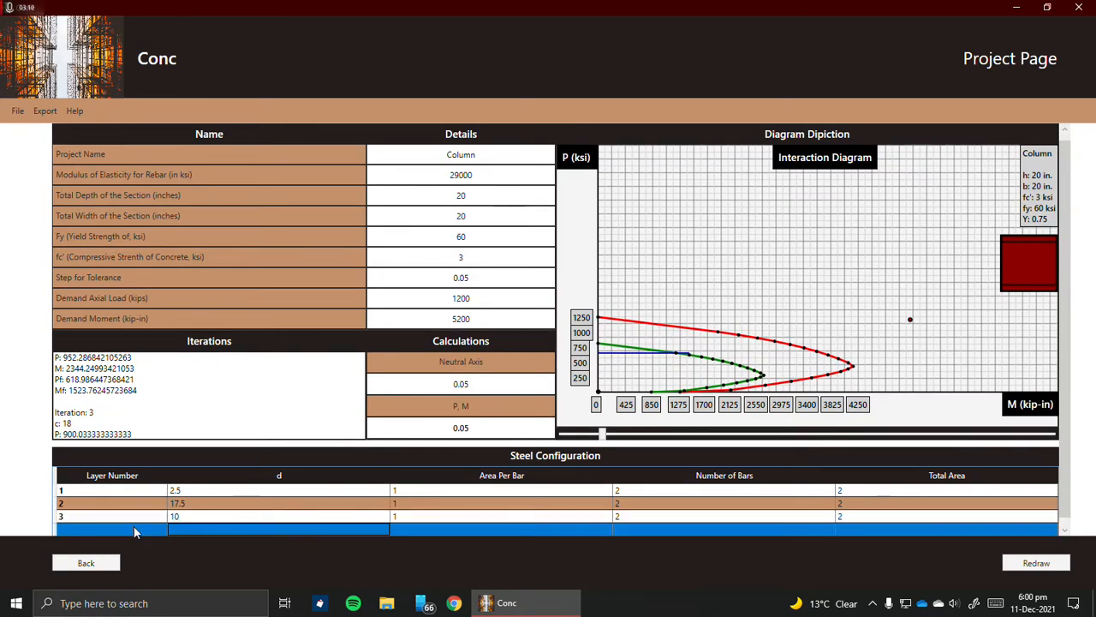
left_click(1036, 562)
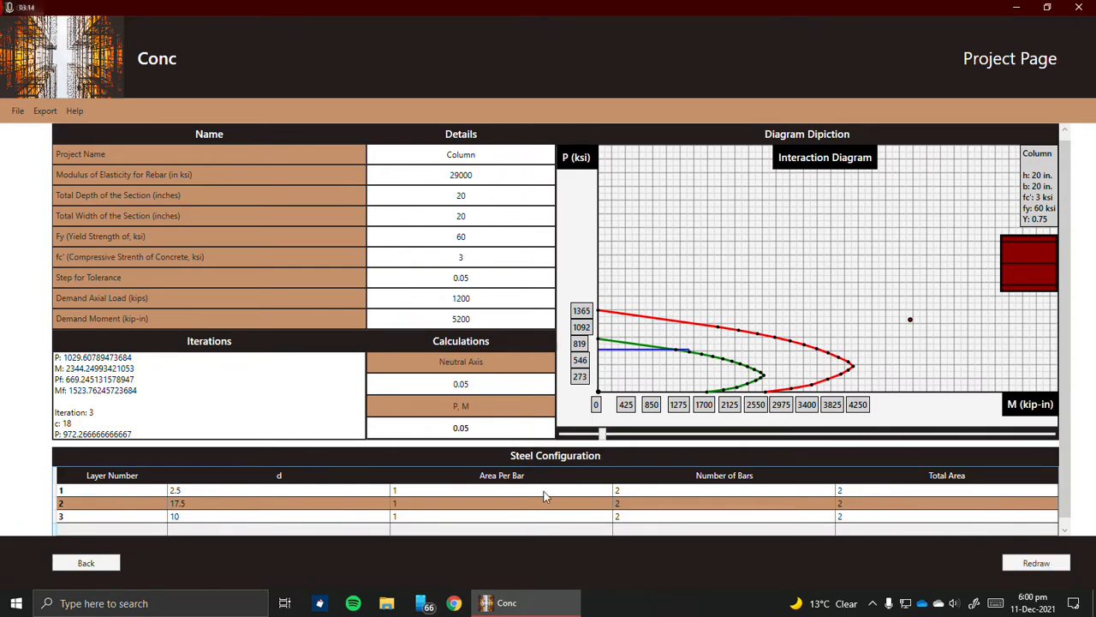
Step: Set the number of bars to 4 in all three steel layers and recalculate the interaction diagram
left_click(703, 491)
type("4")
key("Return")
type("4")
key("Return")
type("4")
key("Return")
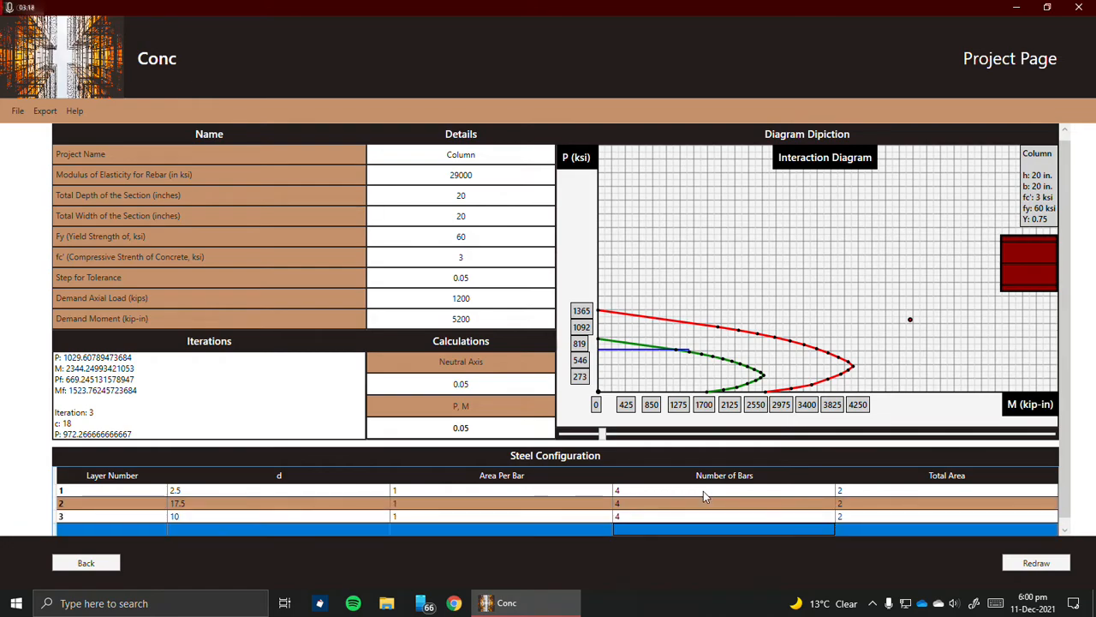
left_click(1020, 566)
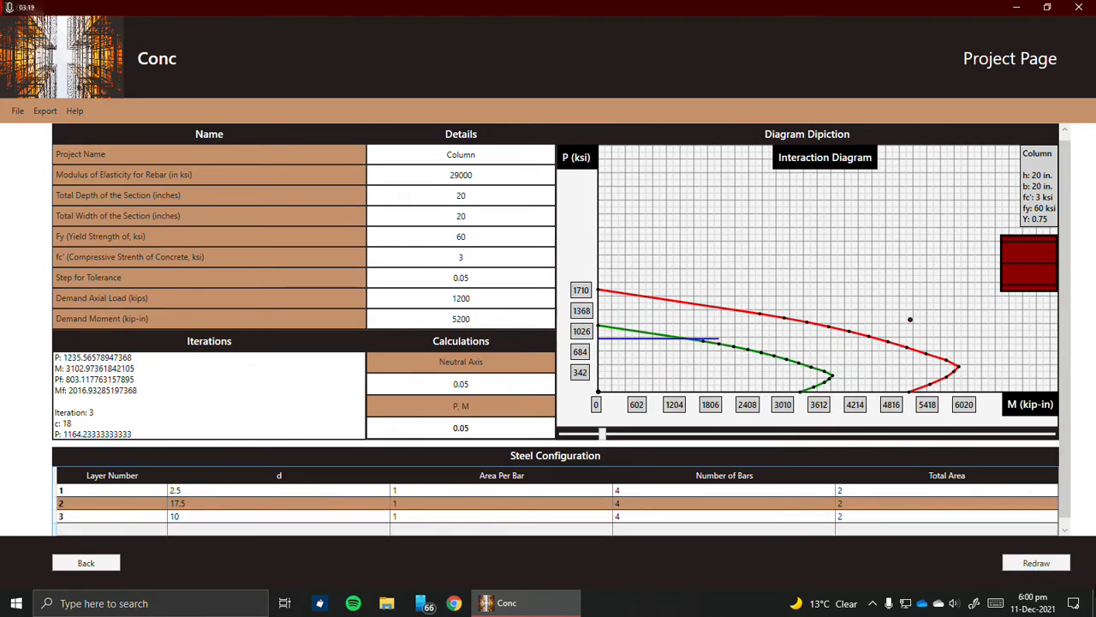
Step: Reduce steel layer 2 to 2 bars and recalculate the interaction diagram
left_click(748, 508)
type("2")
key("Return")
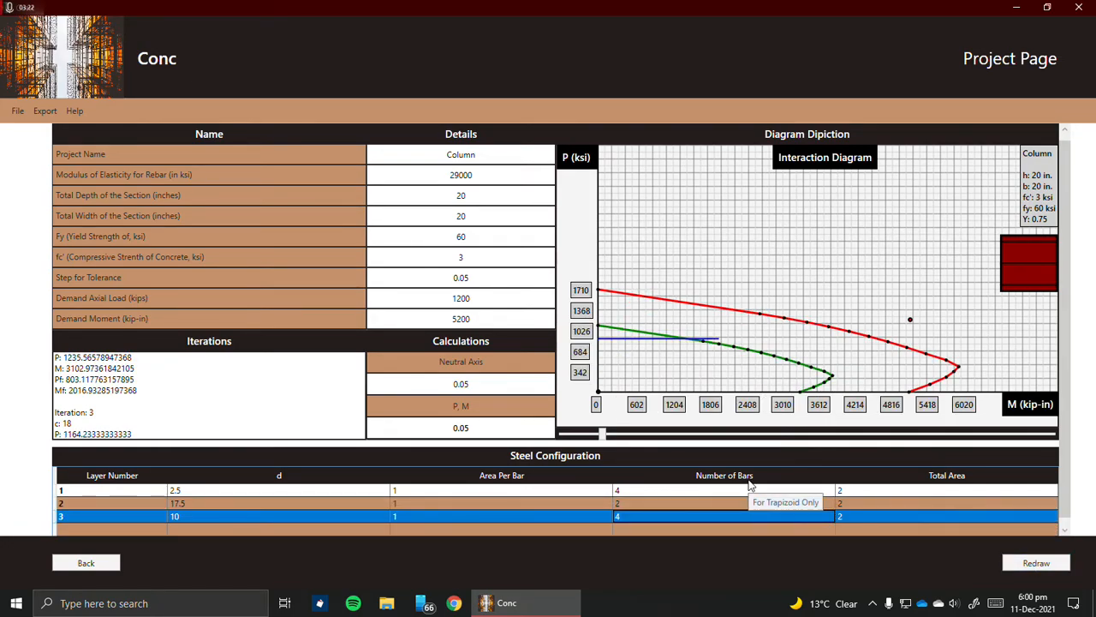
left_click(1032, 564)
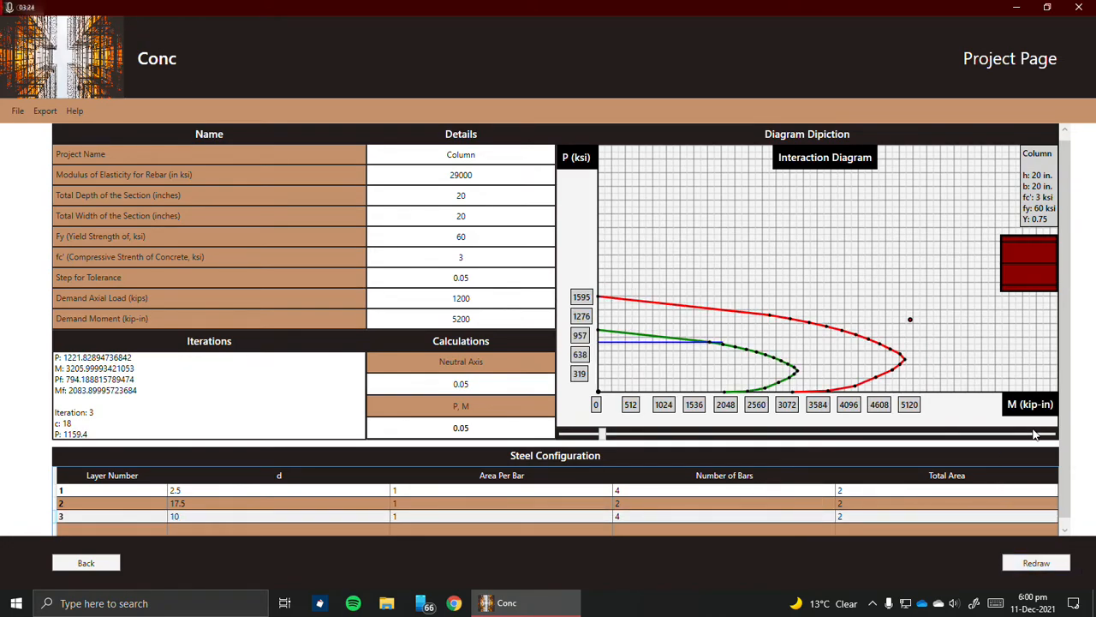
Step: Set the section's total depth and total width to 25 inches each, recalculate, and scale the diagram down to fit its frame
scroll(514, 375, "up", 1)
double_click(460, 205)
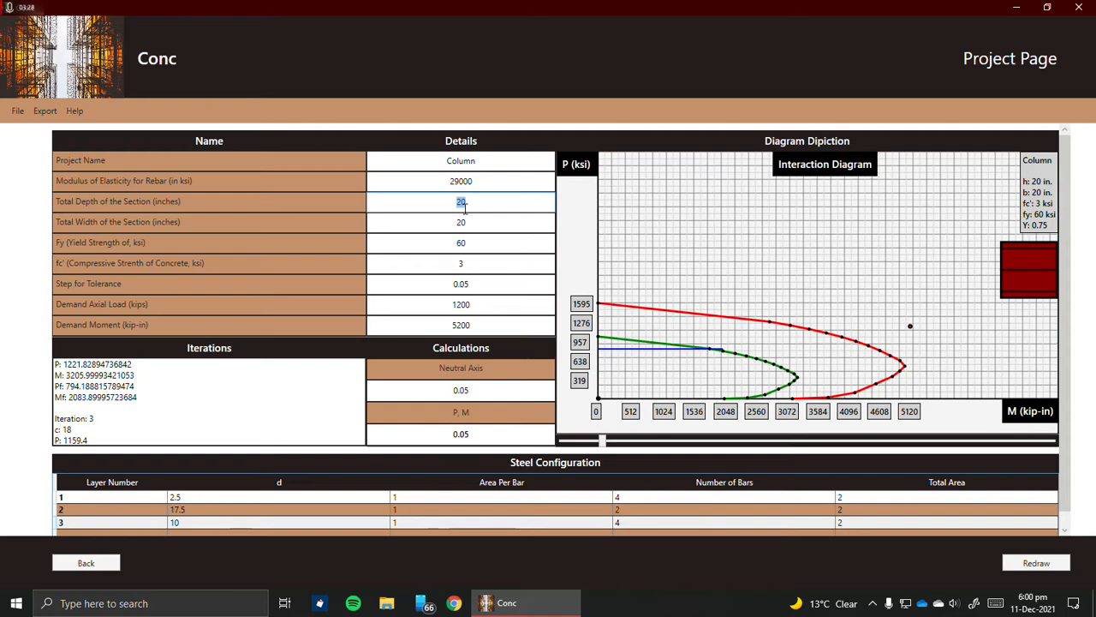
left_click(462, 221)
left_click(463, 206)
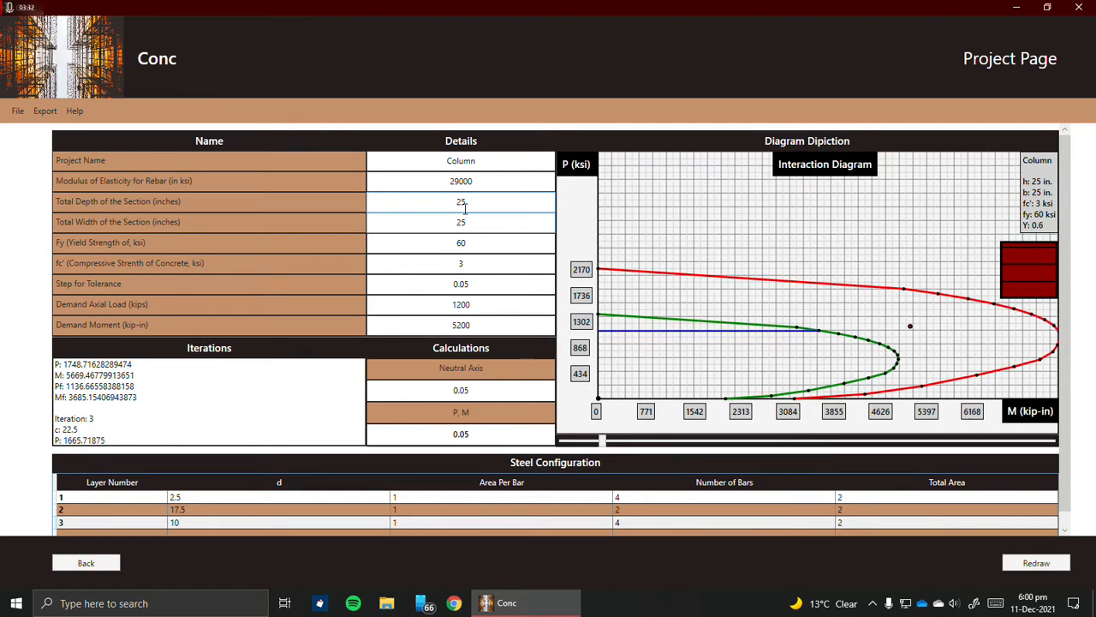
left_click_drag(603, 441, 590, 442)
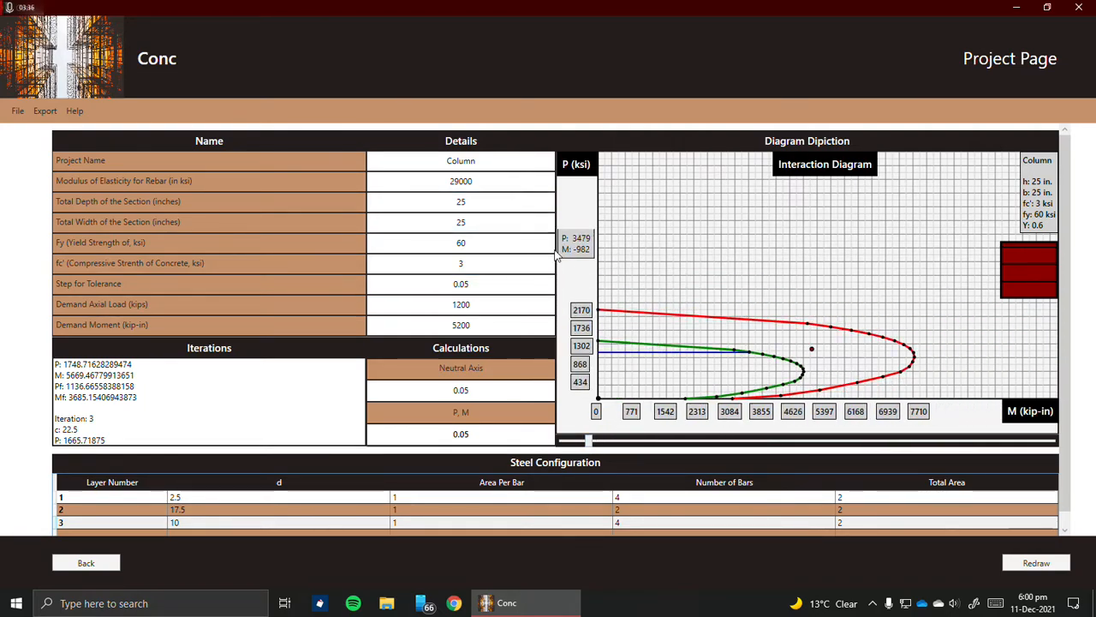
Step: Export the interaction diagram as an image and dismiss the save confirmation
left_click(41, 114)
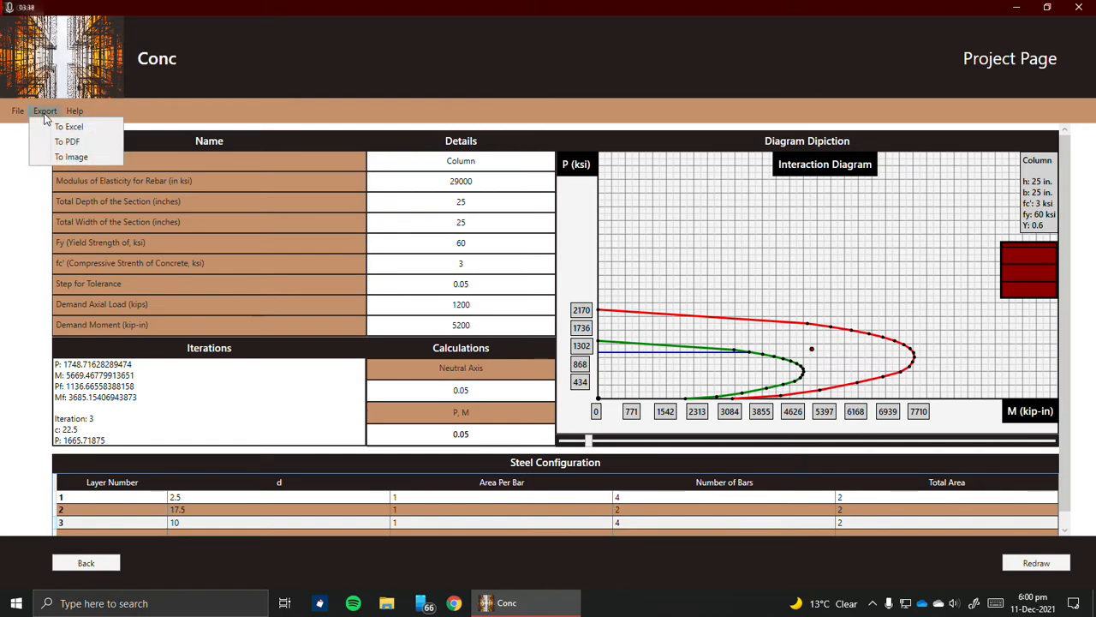
left_click(52, 157)
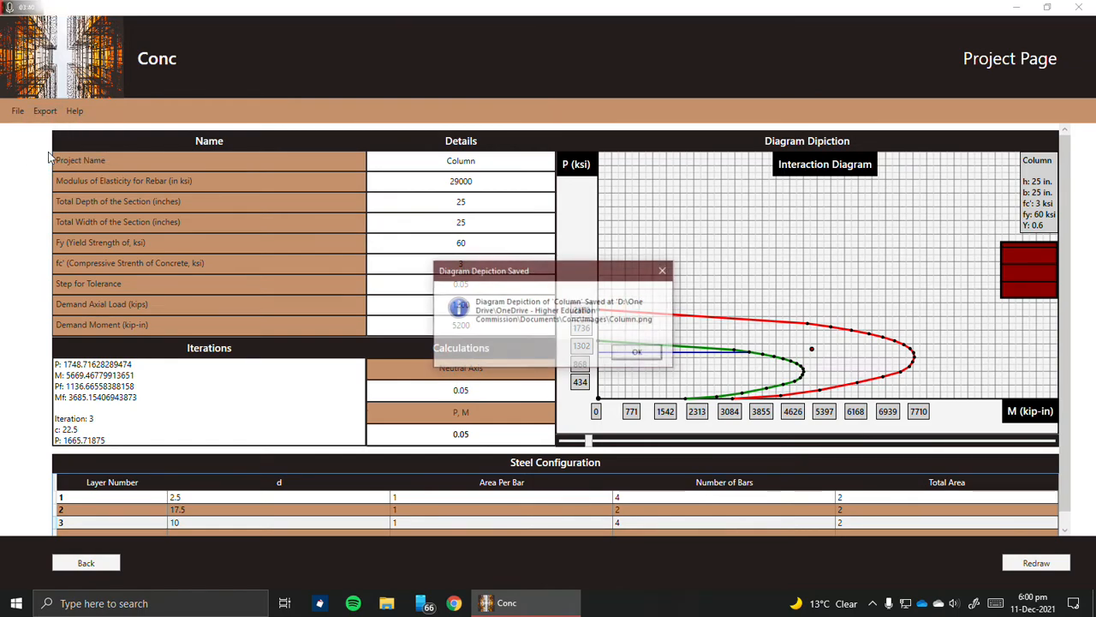
left_click(639, 355)
Step: Switch to File Explorer, view the exported Column image from the Images folder in Documents > Conc, and close it
left_click(388, 603)
scroll(102, 175, "up", 3)
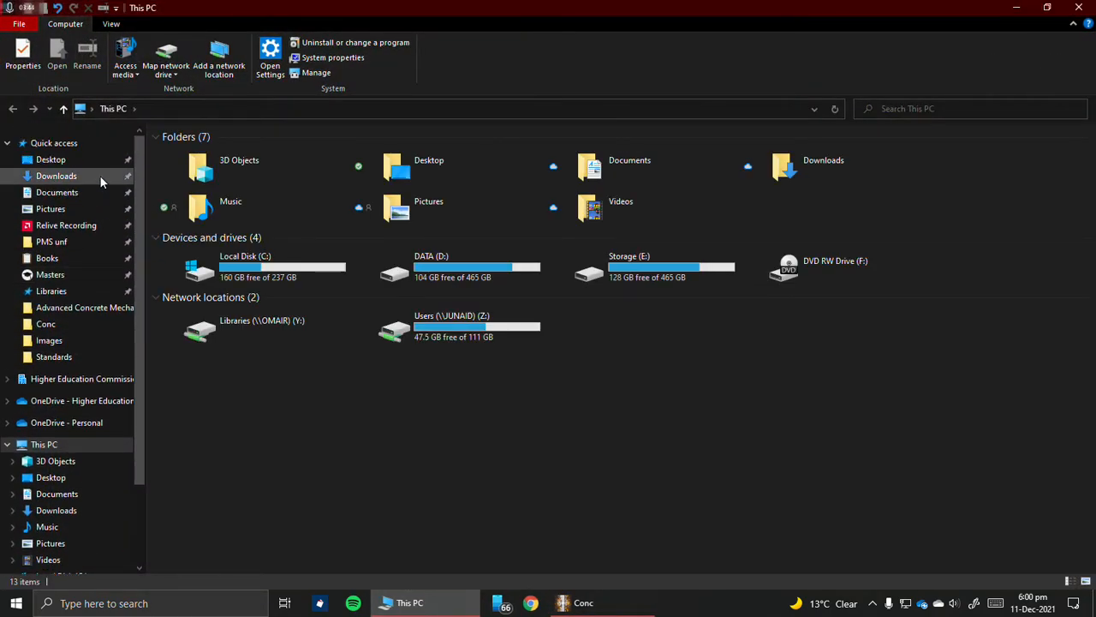
left_click(99, 175)
left_click(92, 193)
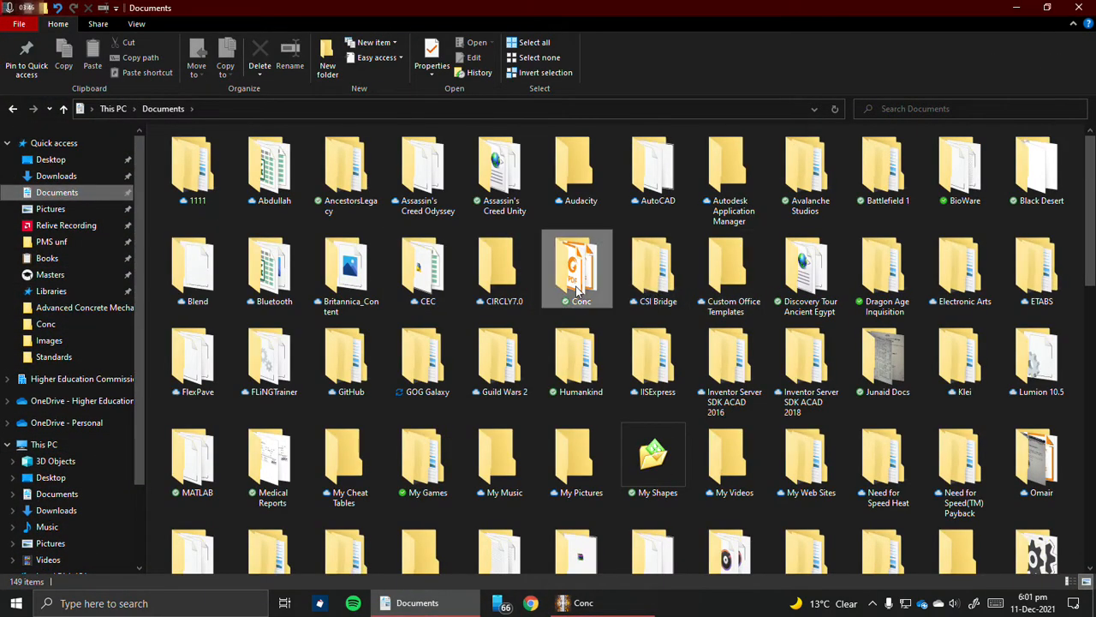
double_click(577, 291)
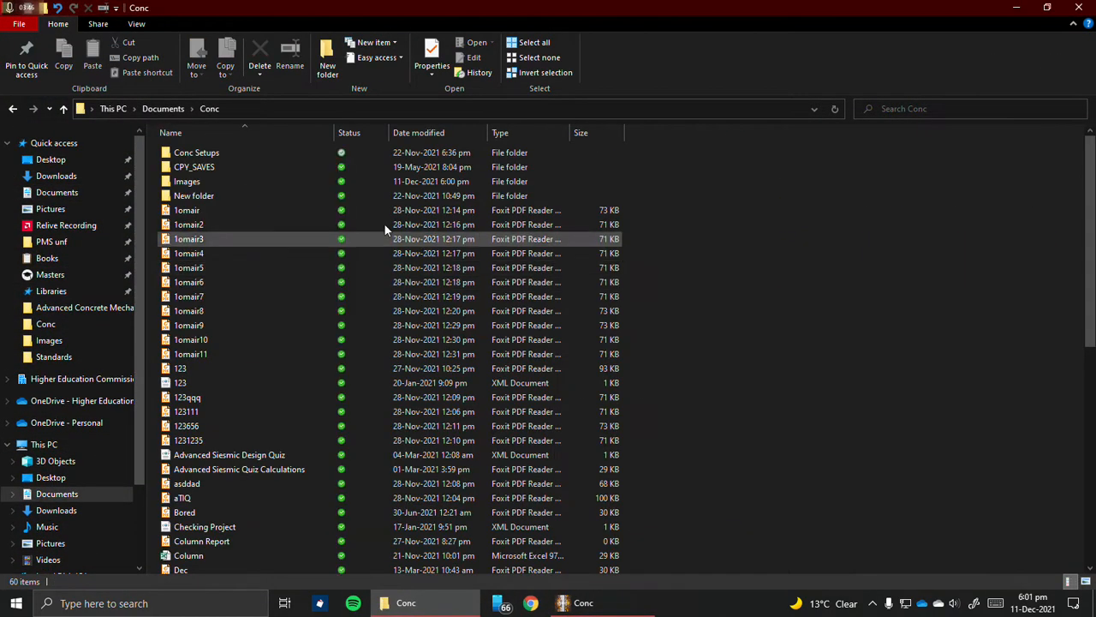
double_click(310, 185)
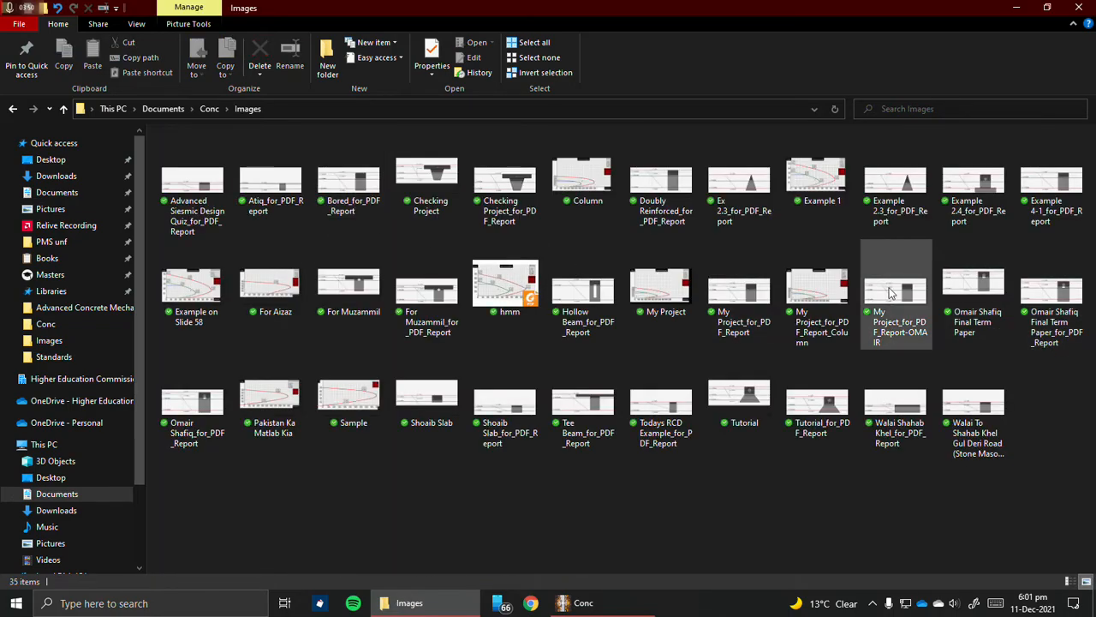
double_click(589, 184)
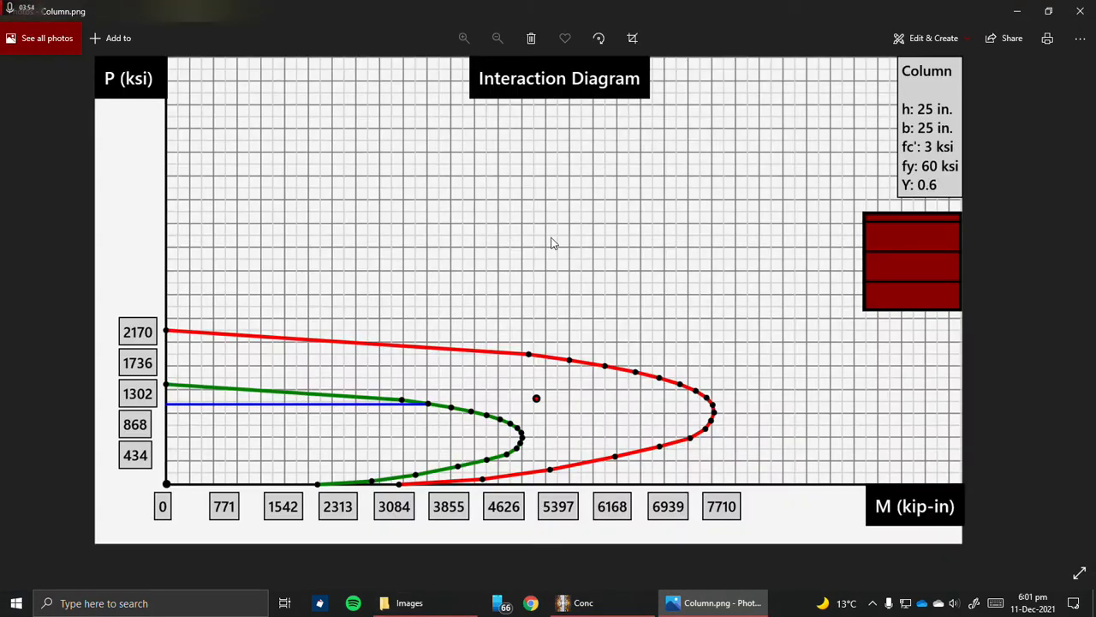
left_click(1080, 11)
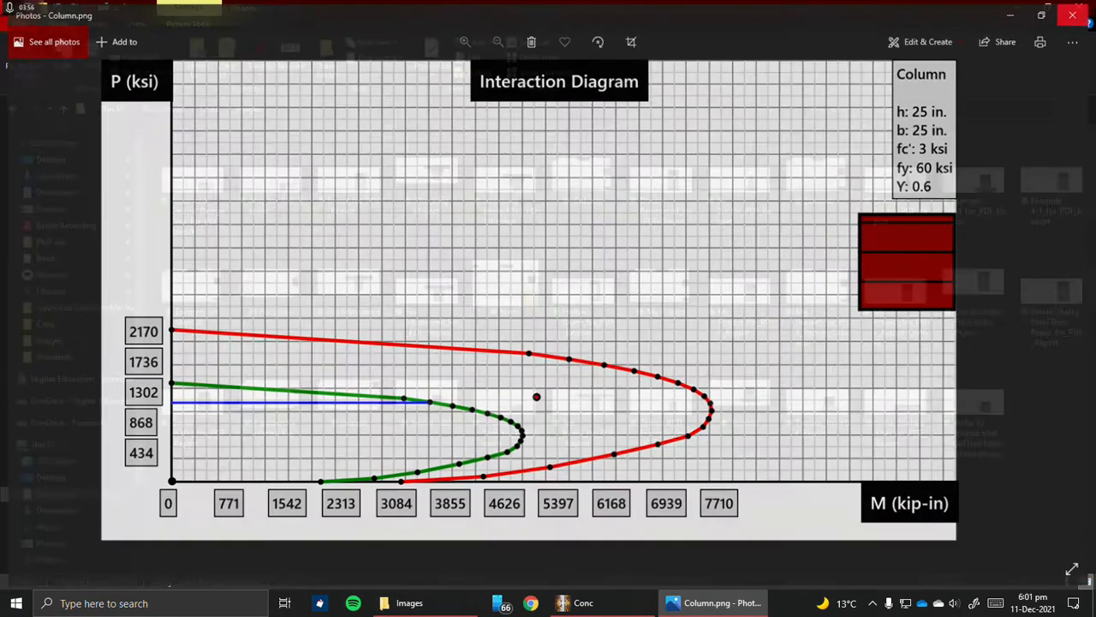
Step: Switch back to Conc and export the project as a PDF report named "Column Tutorial", including the iterations
left_click(582, 603)
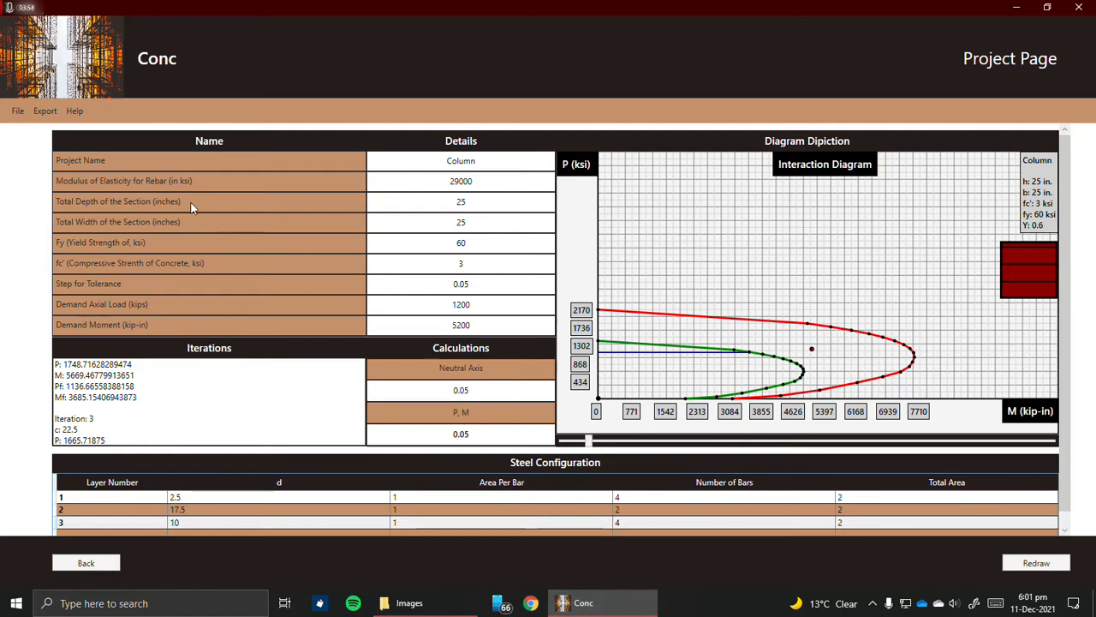
left_click(48, 113)
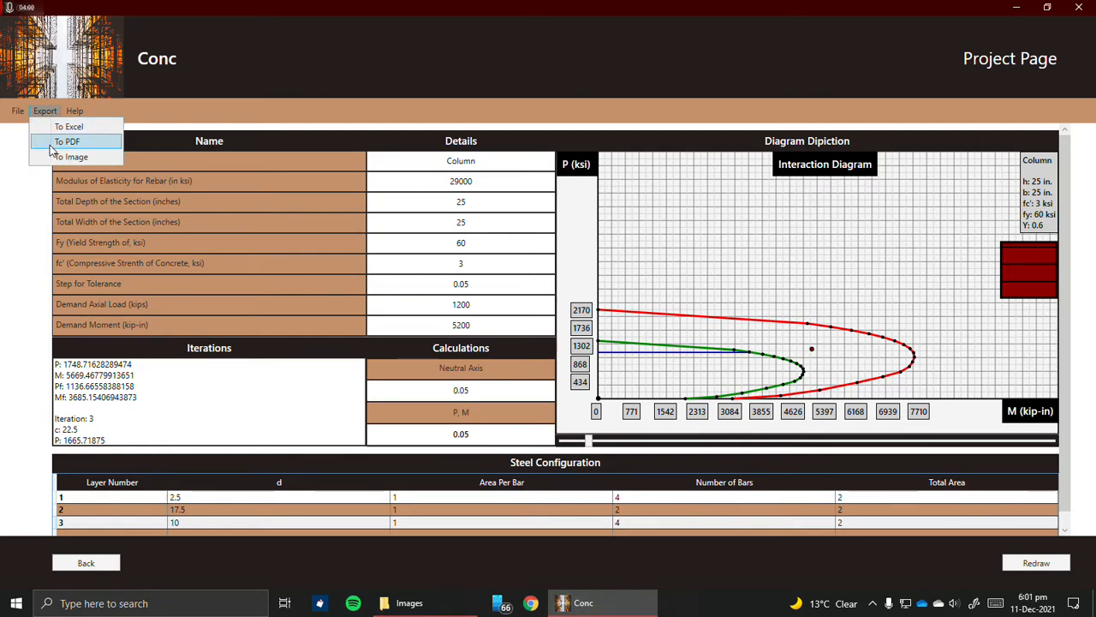
left_click(53, 140)
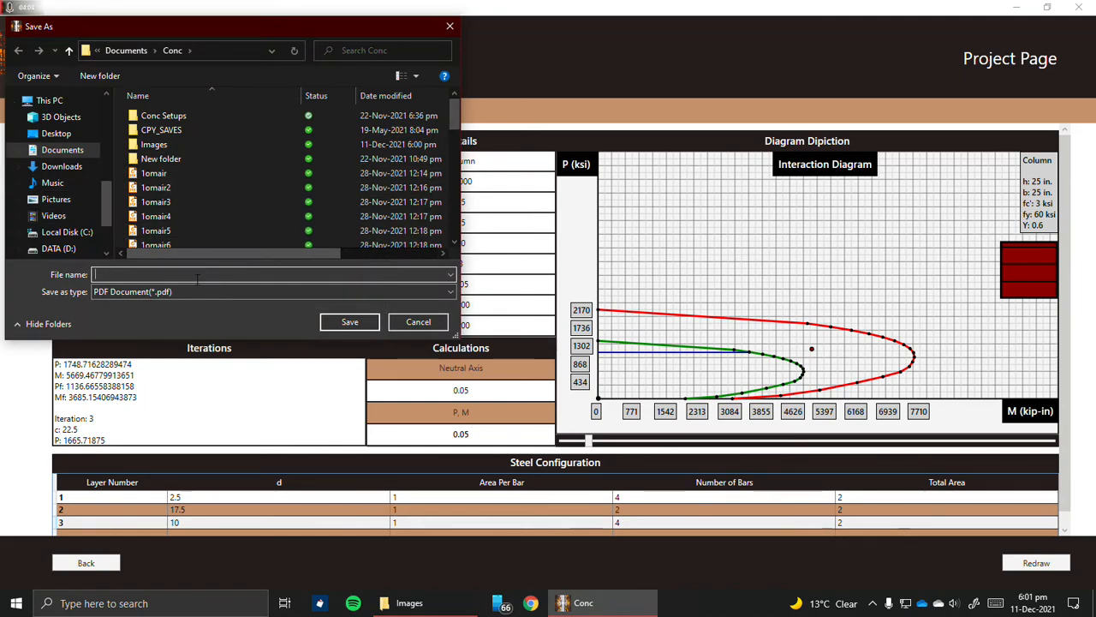
type("C")
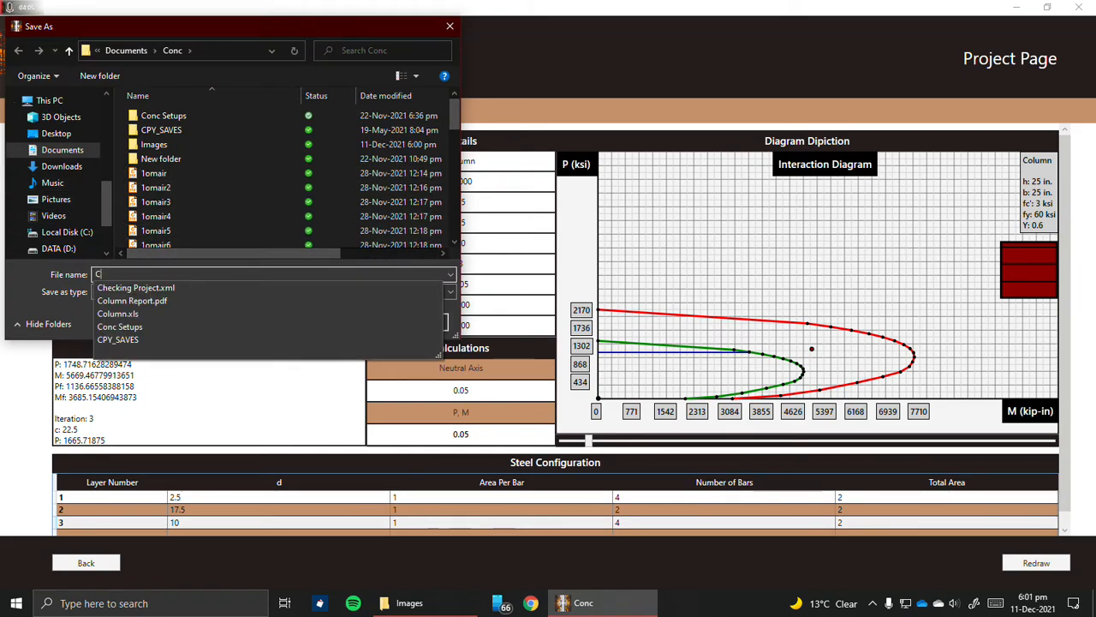
type("olumn Tutorial")
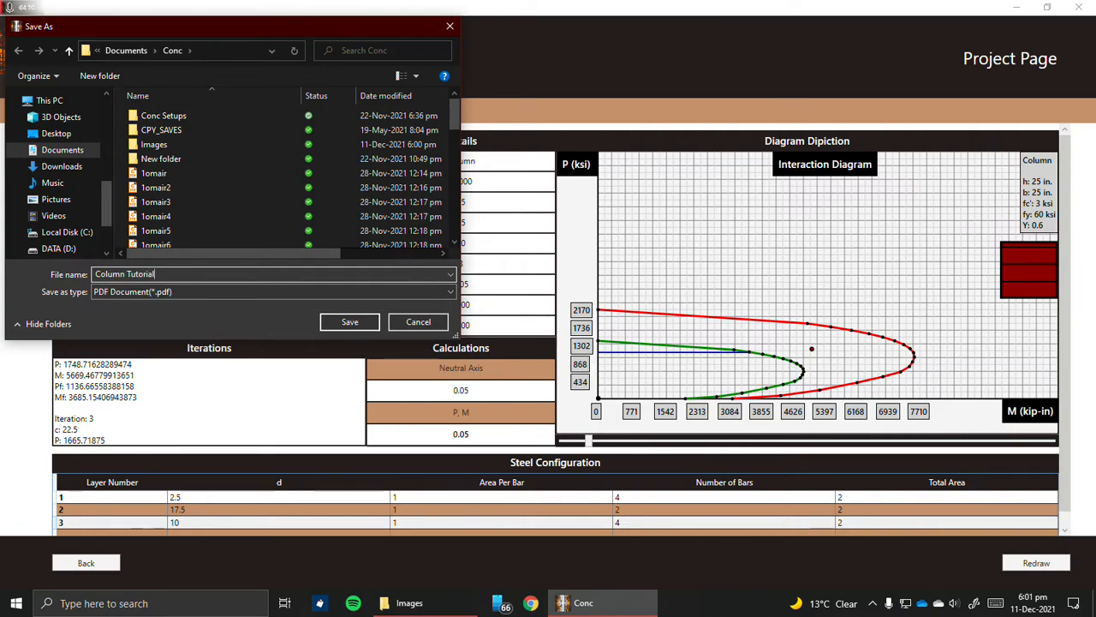
key("Return")
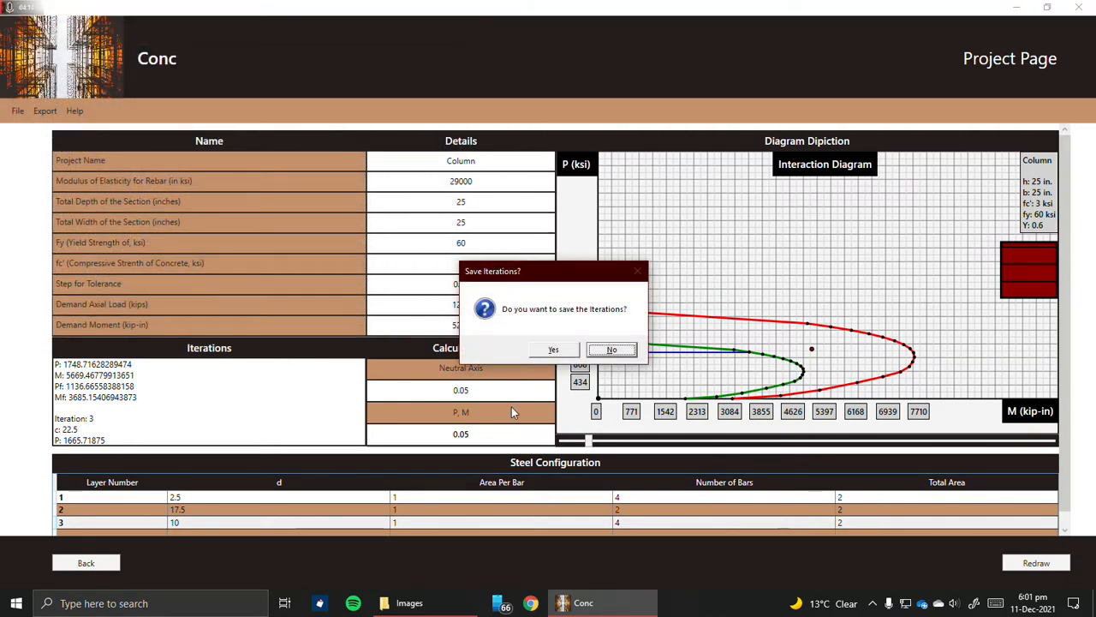
left_click(541, 353)
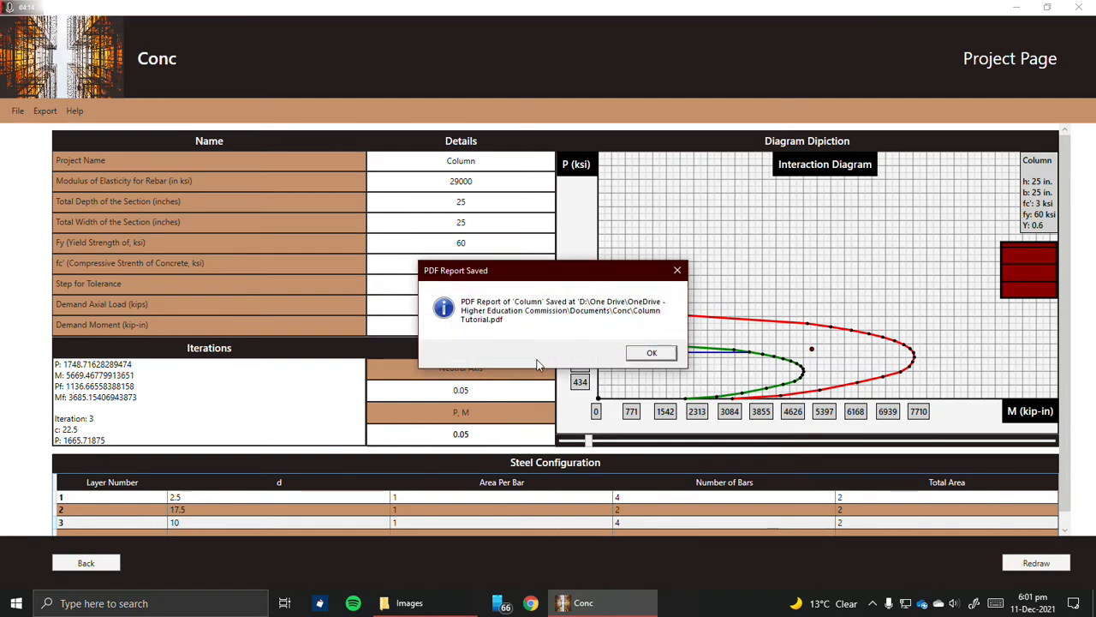
left_click(634, 357)
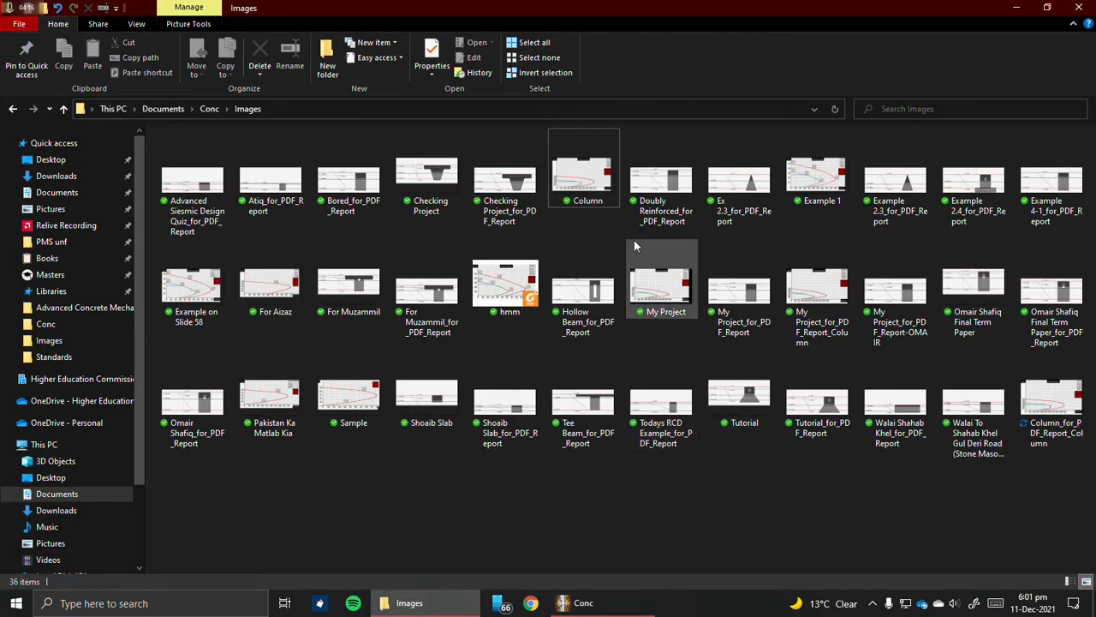
Step: Open the Column Tutorial PDF from the Conc folder and review its first page at 100% zoom
left_click(209, 109)
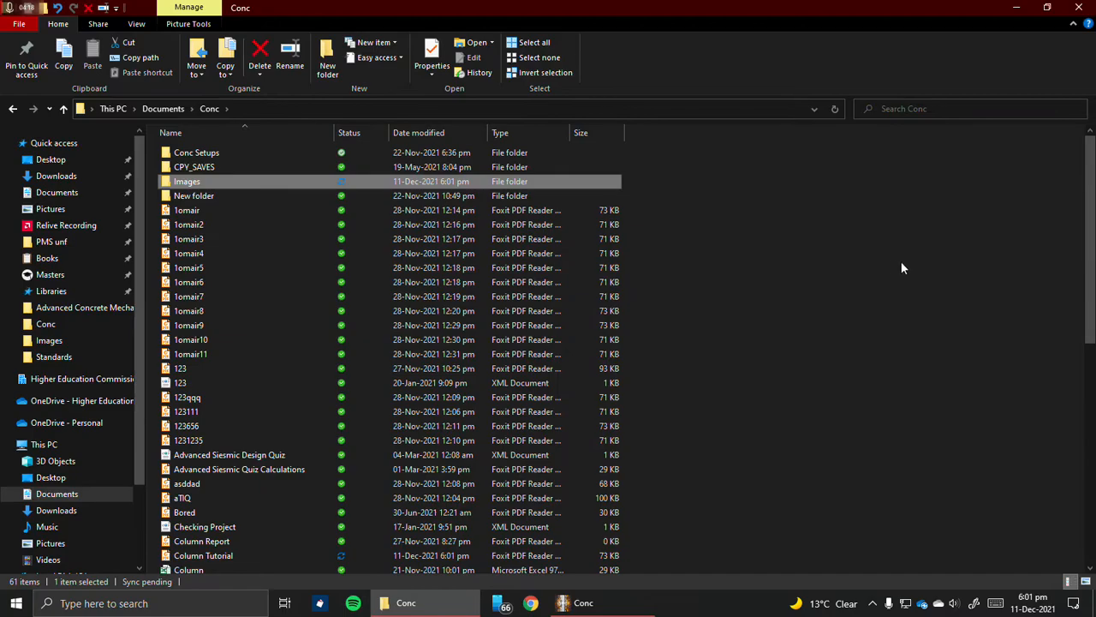
scroll(401, 453, "down", 2)
double_click(271, 481)
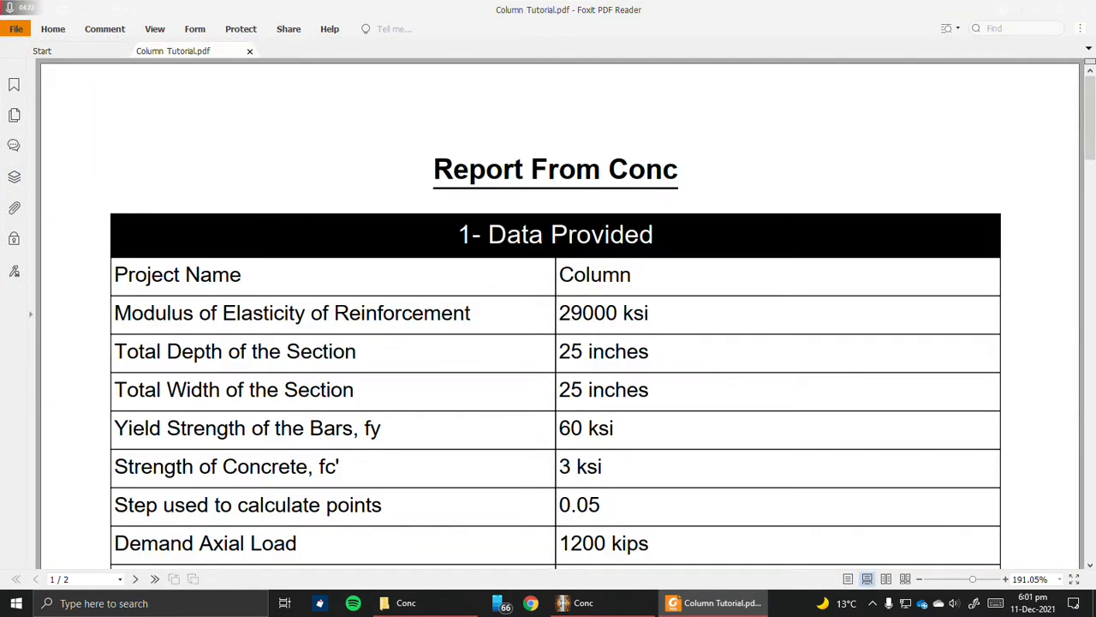
key("ctrl+0")
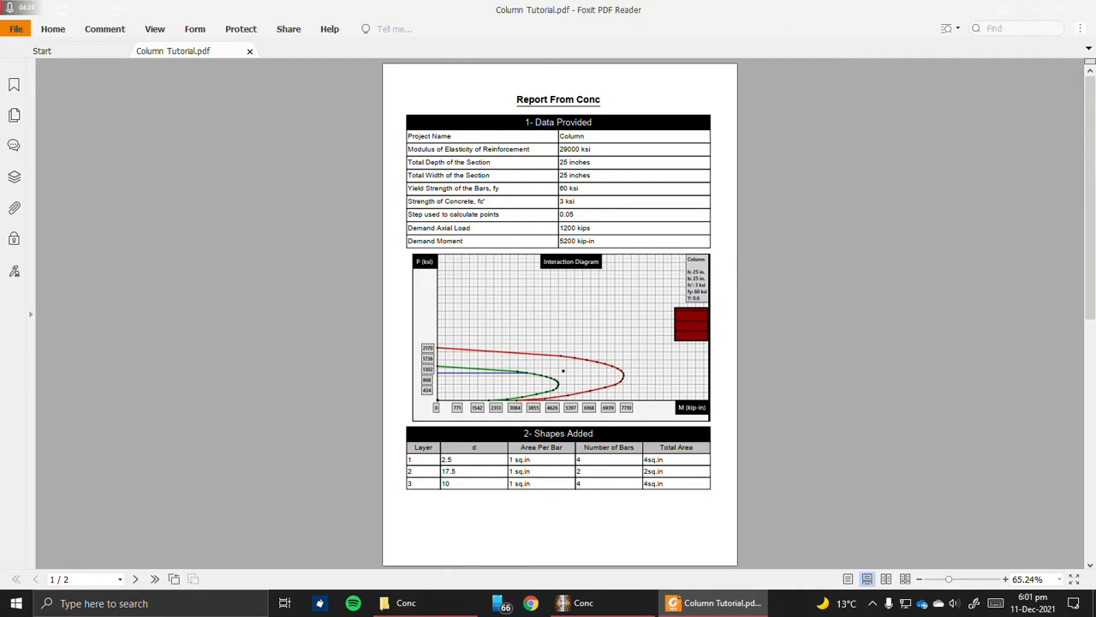
key("ctrl+1")
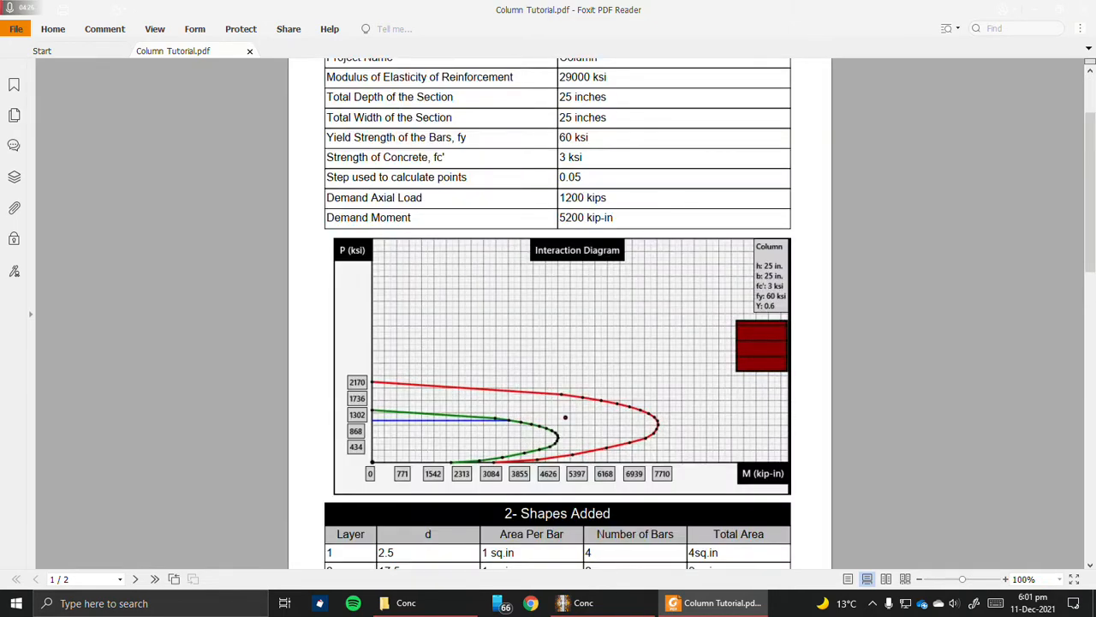
scroll(556, 314, "up", 1)
scroll(557, 313, "up", 1)
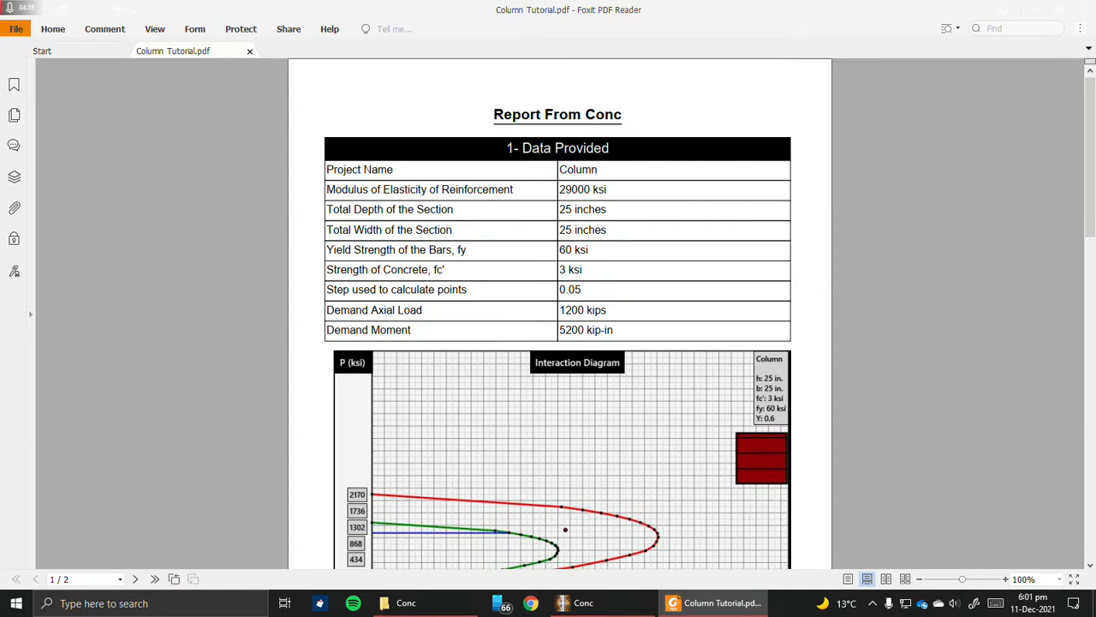
Step: Review the report's interaction diagram, steel layer table and full iterations table, and close the PDF
scroll(556, 313, "down", 4)
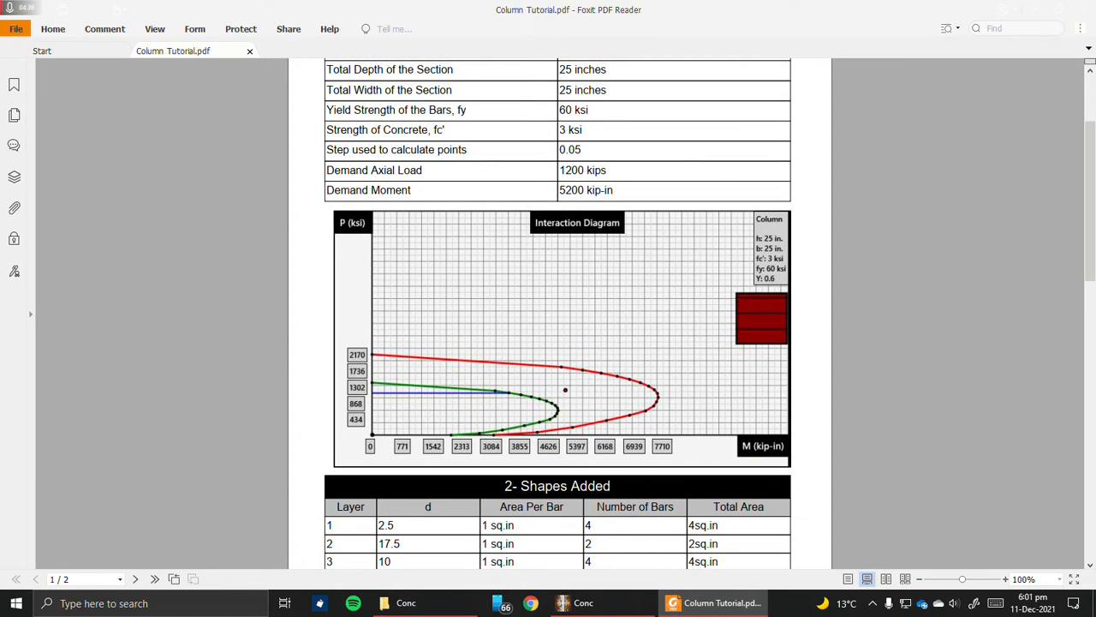
scroll(556, 314, "down", 3)
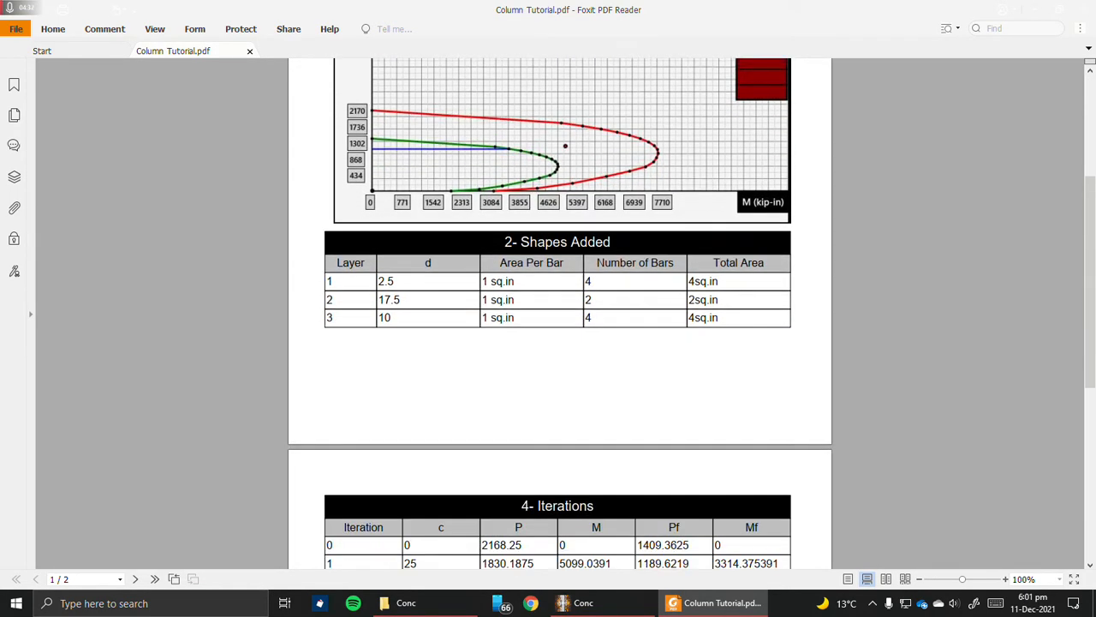
scroll(557, 314, "down", 1, "ctrl")
scroll(557, 313, "up", 2, "ctrl")
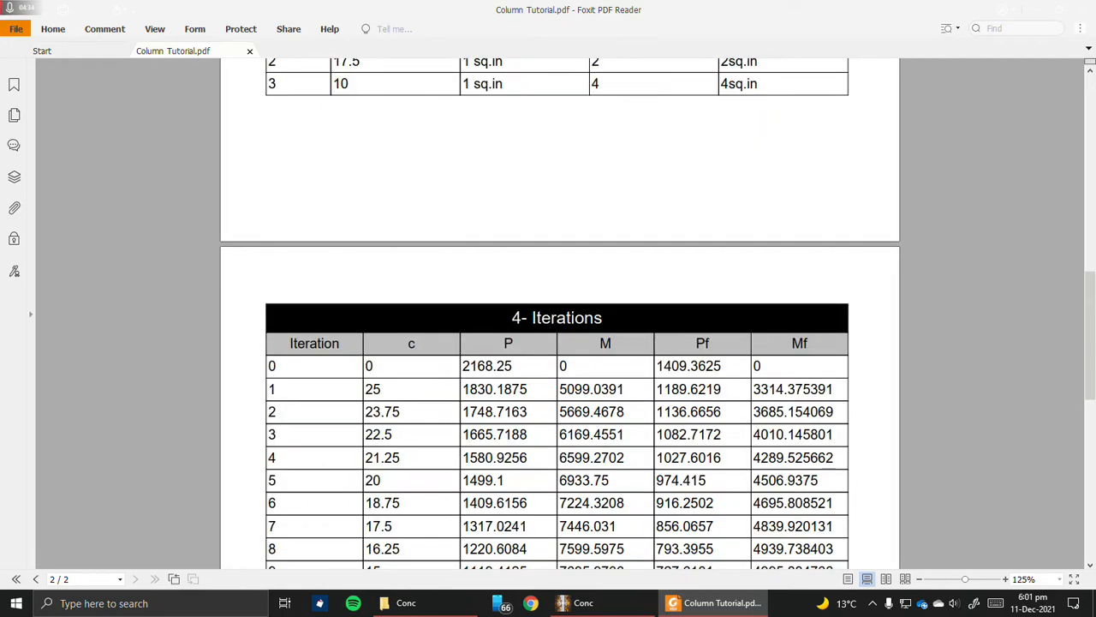
scroll(557, 313, "down", 1, "ctrl")
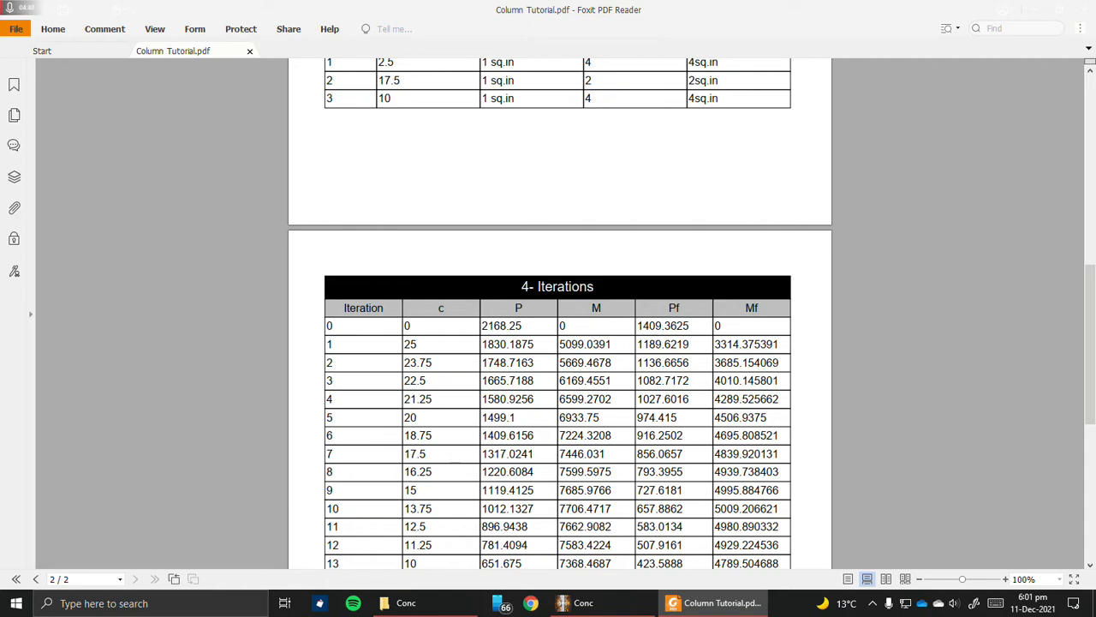
scroll(557, 313, "down", 1, "ctrl")
scroll(557, 313, "down", 1)
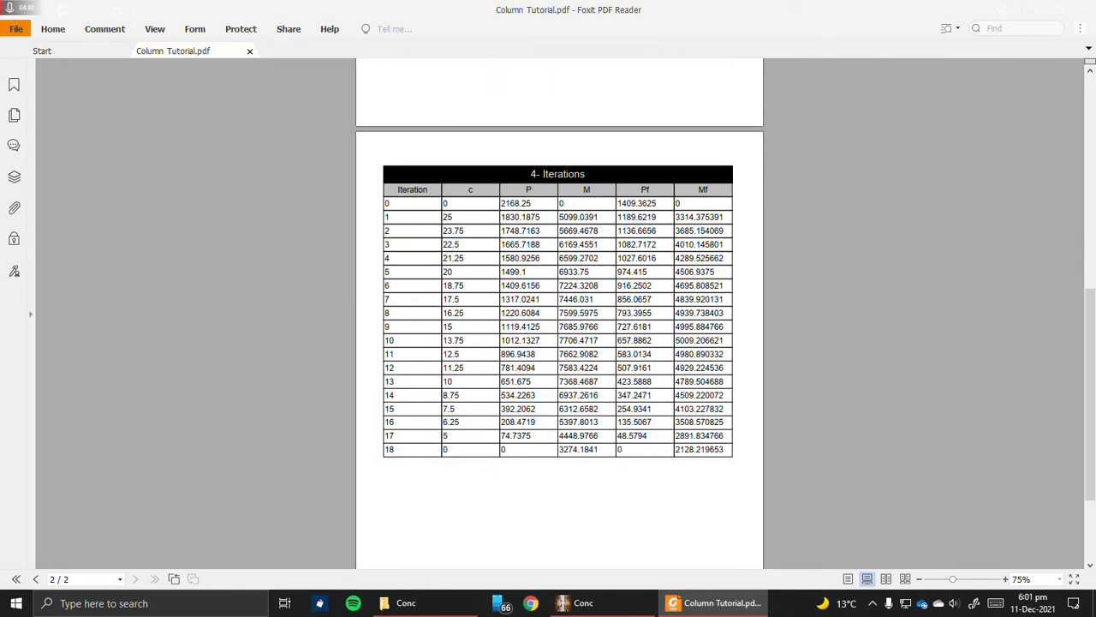
left_click(1081, 12)
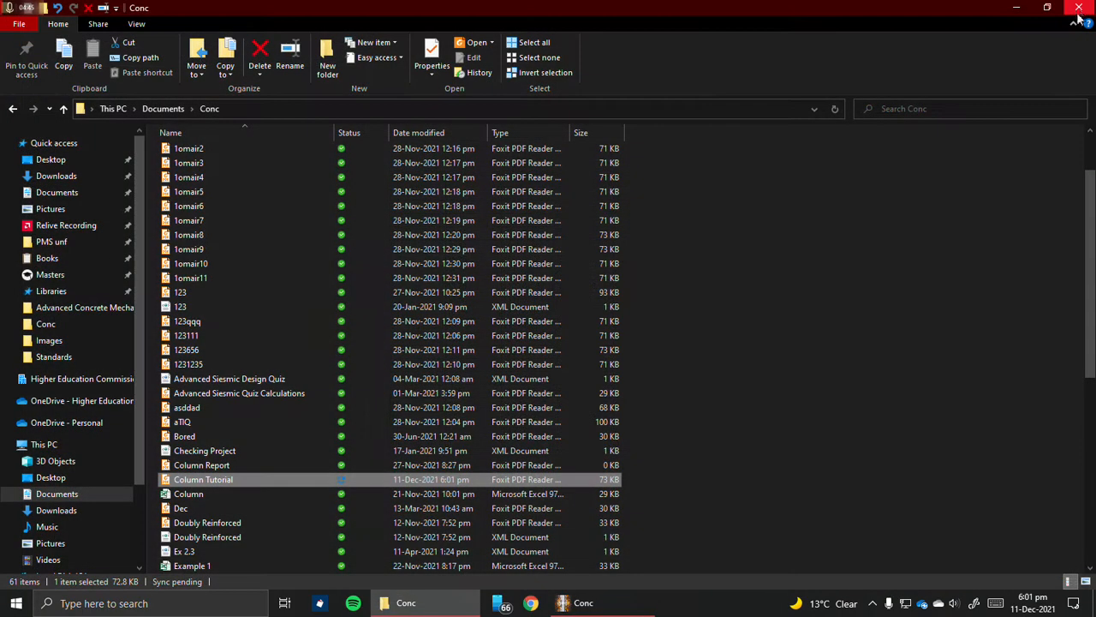
Step: Switch back to Conc and export the project data as an Excel file named "Column Tutorial" in the Conc folder
left_click(1028, 6)
left_click(45, 111)
left_click(57, 127)
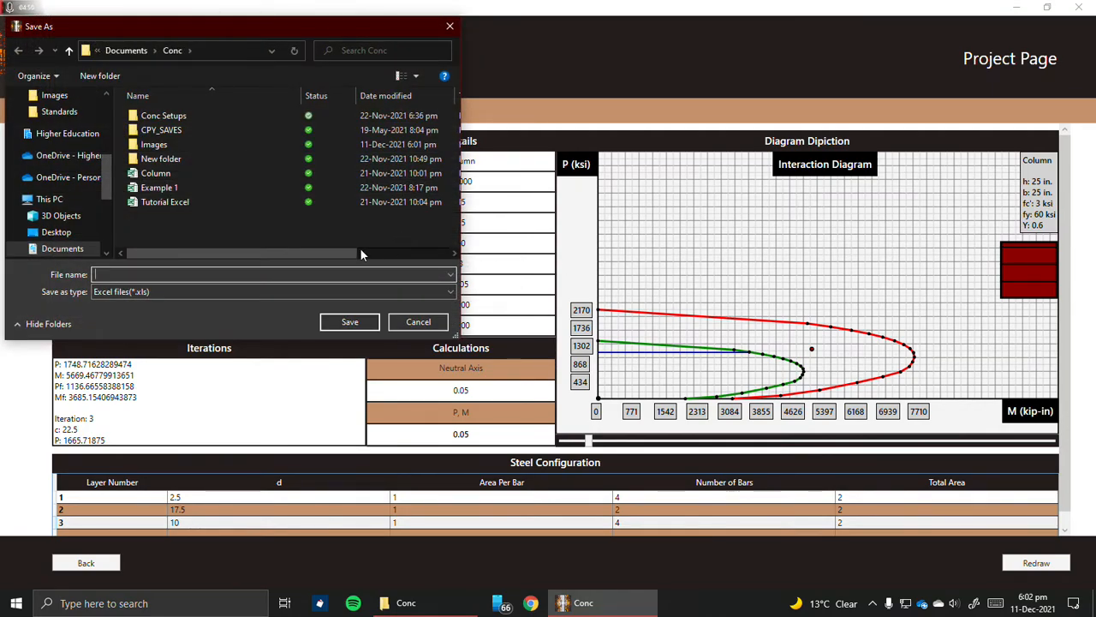
left_click(264, 206)
left_click(206, 277)
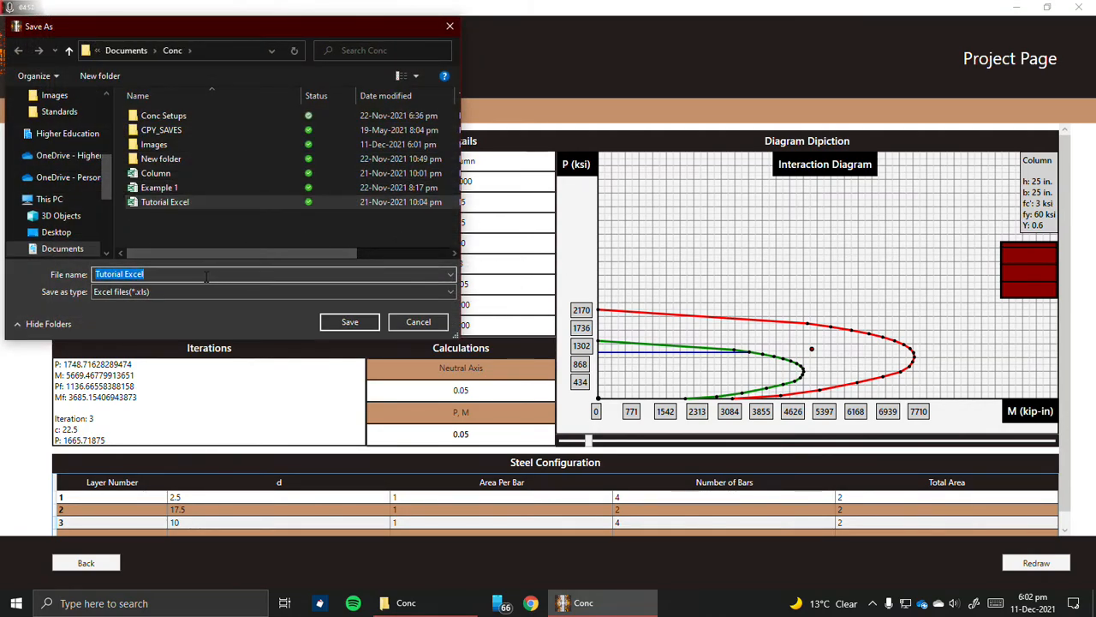
type("Column T")
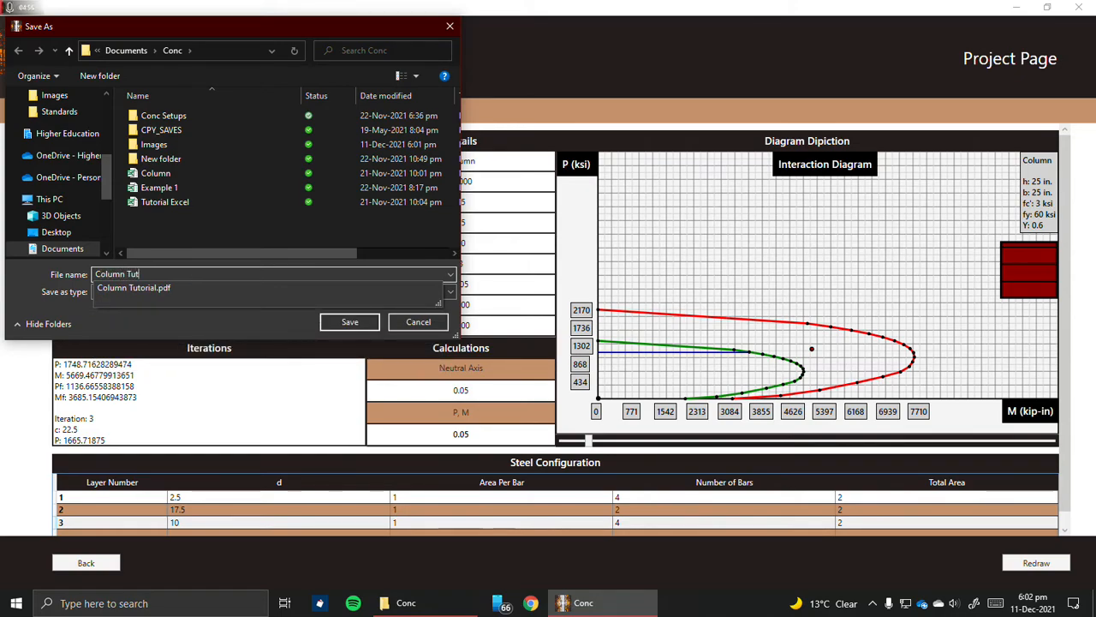
key("Return")
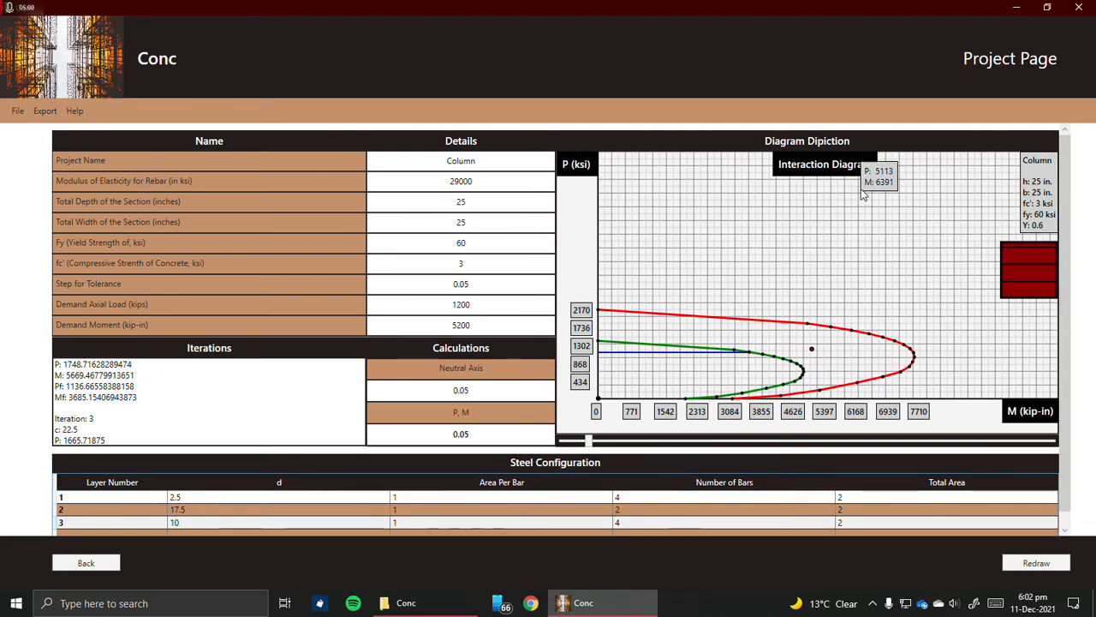
Step: Switch to File Explorer, refresh the Conc folder and open the exported Column Tutorial Excel workbook
left_click(458, 604)
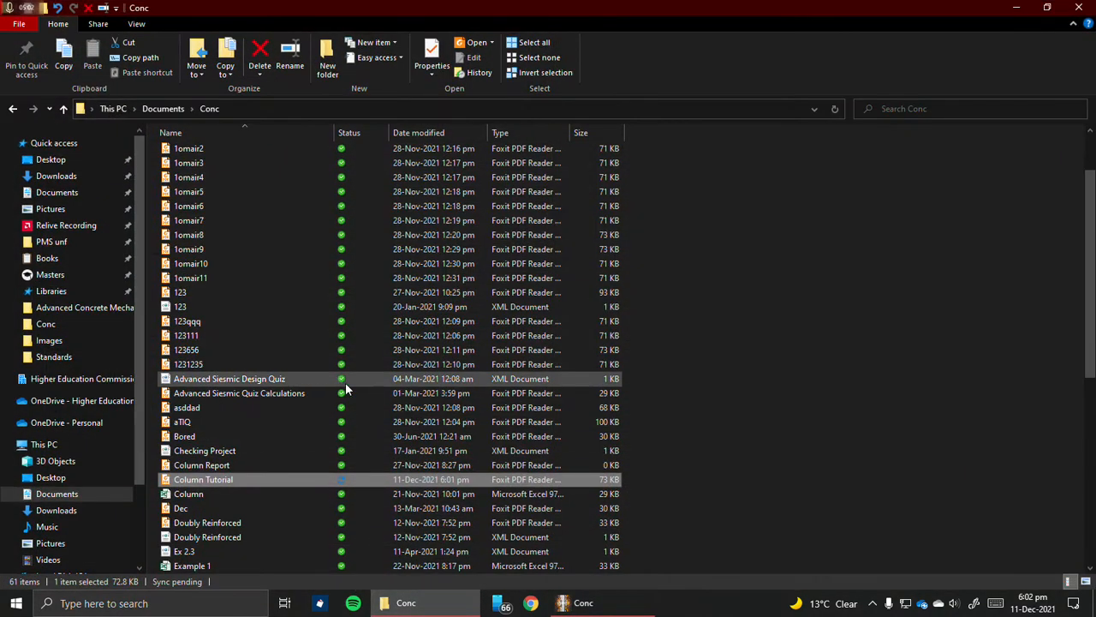
scroll(704, 371, "down", 4)
scroll(310, 397, "down", 5)
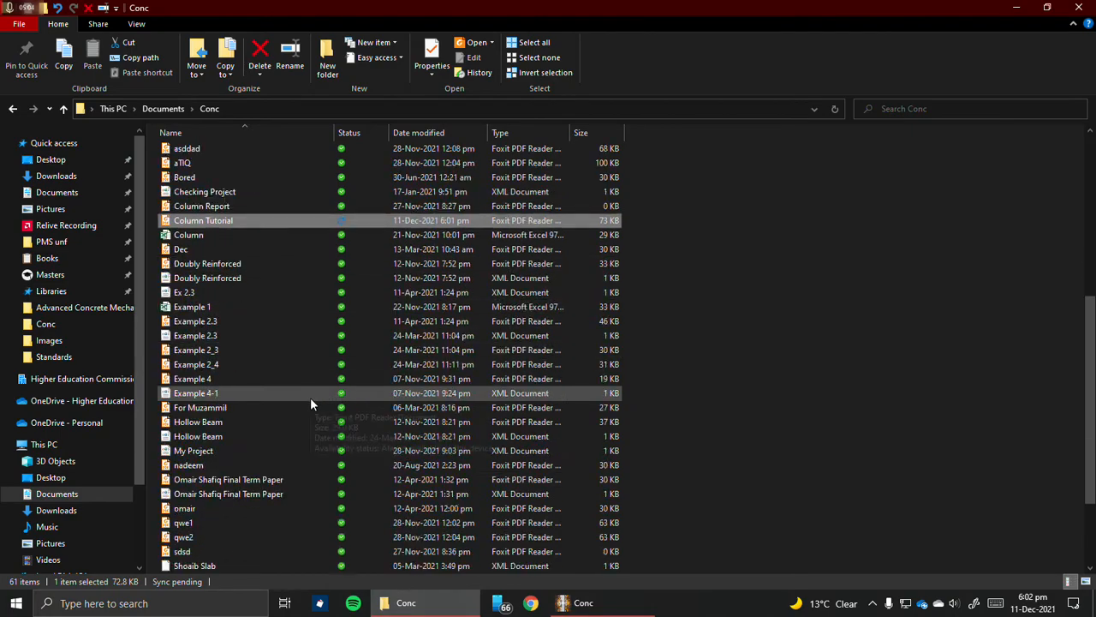
scroll(310, 397, "up", 7)
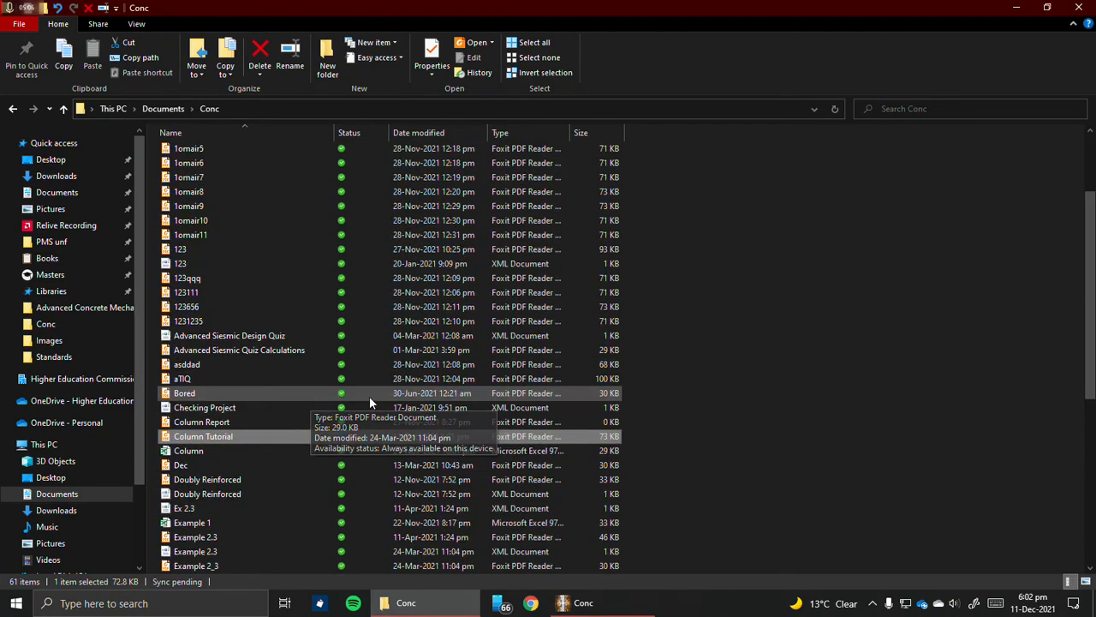
left_click(828, 111)
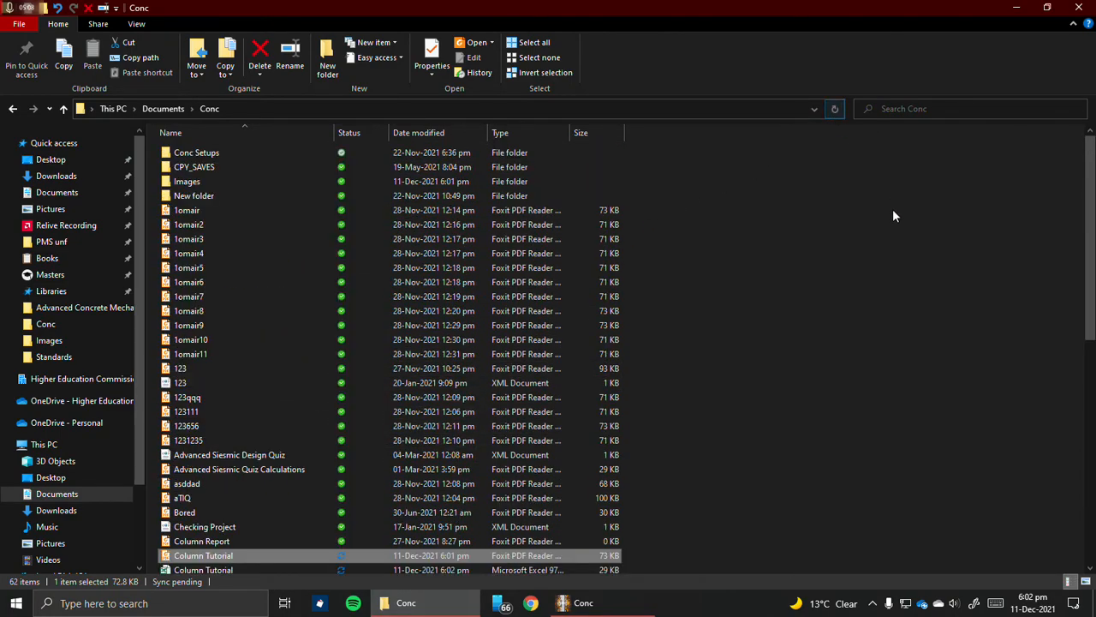
double_click(288, 537)
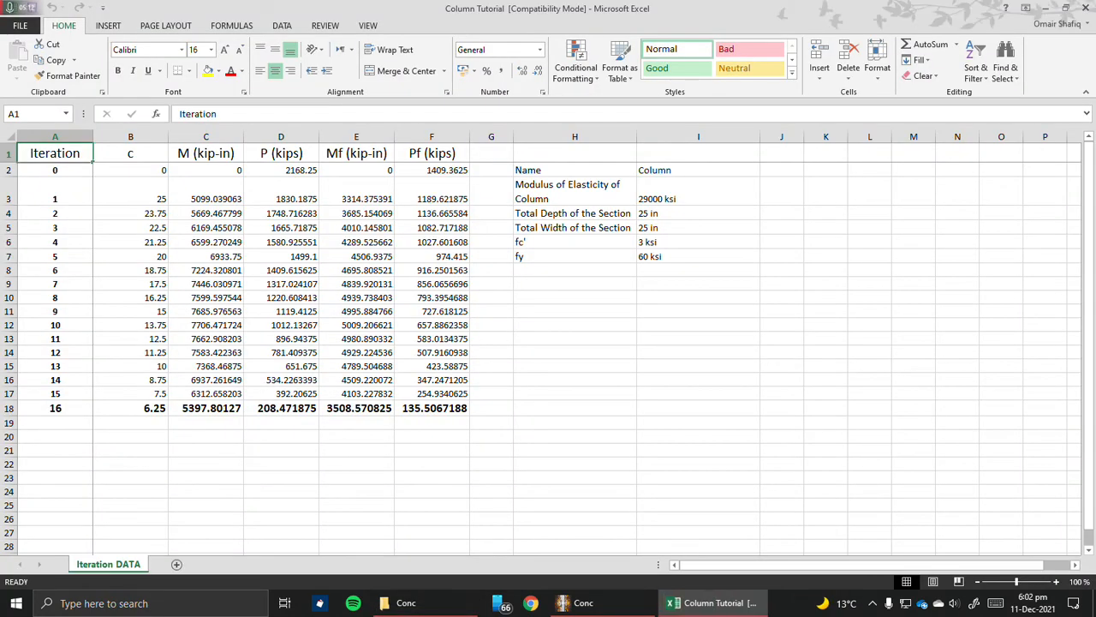
Step: Examine the iteration data and column properties in the workbook, and close both the workbook and File Explorer
left_click_drag(432, 408, 43, 154)
left_click(651, 256)
left_click(1085, 7)
left_click(1081, 7)
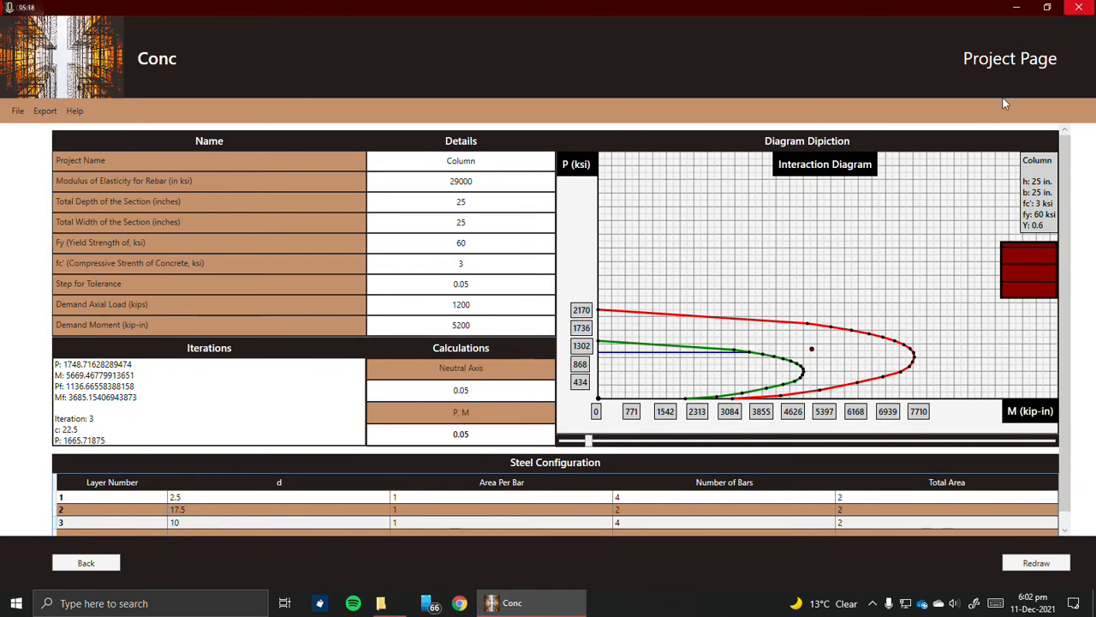
Step: Pin a coordinate label on the interaction diagram at about P 1894, M 5123, near the outer curve
left_click(811, 325)
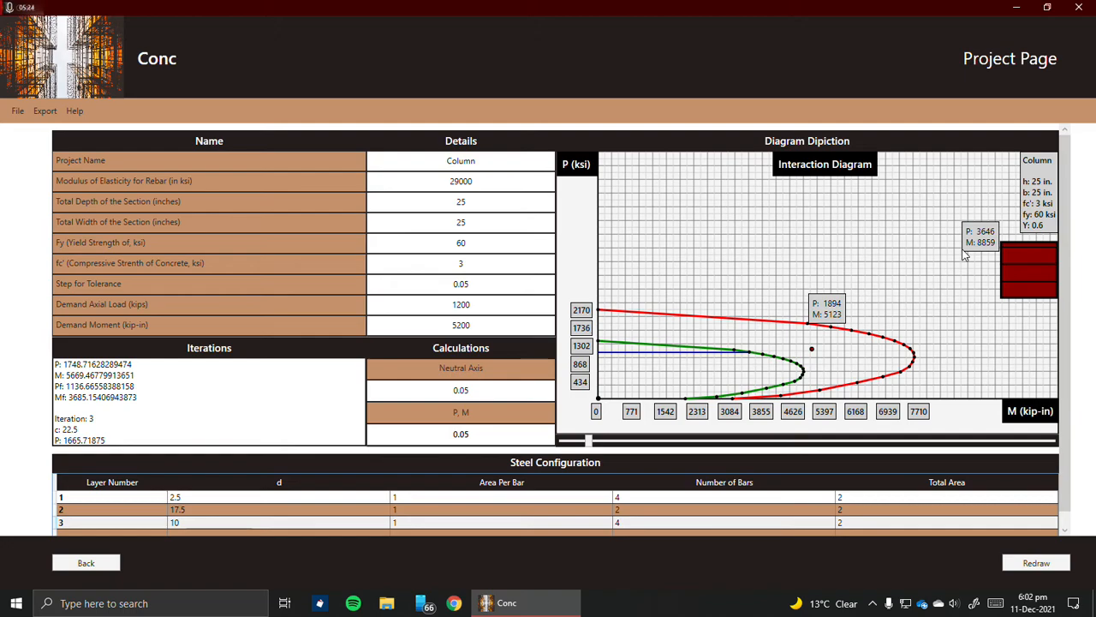